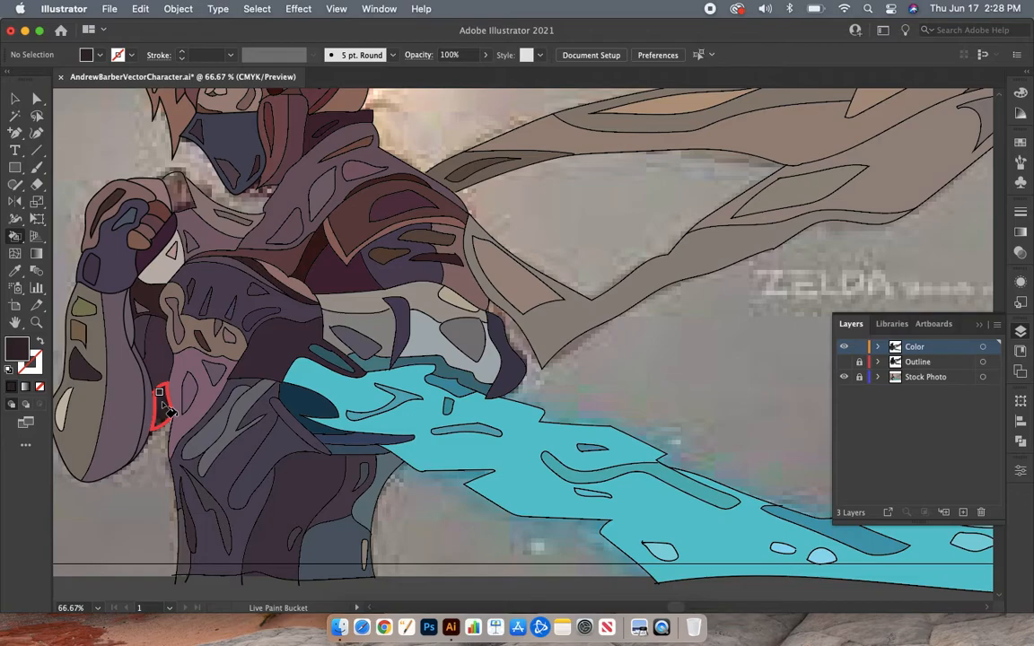
Hide the Stock Photo layer to check the raised arm and head for unfilled areas, and show it again
key("i")
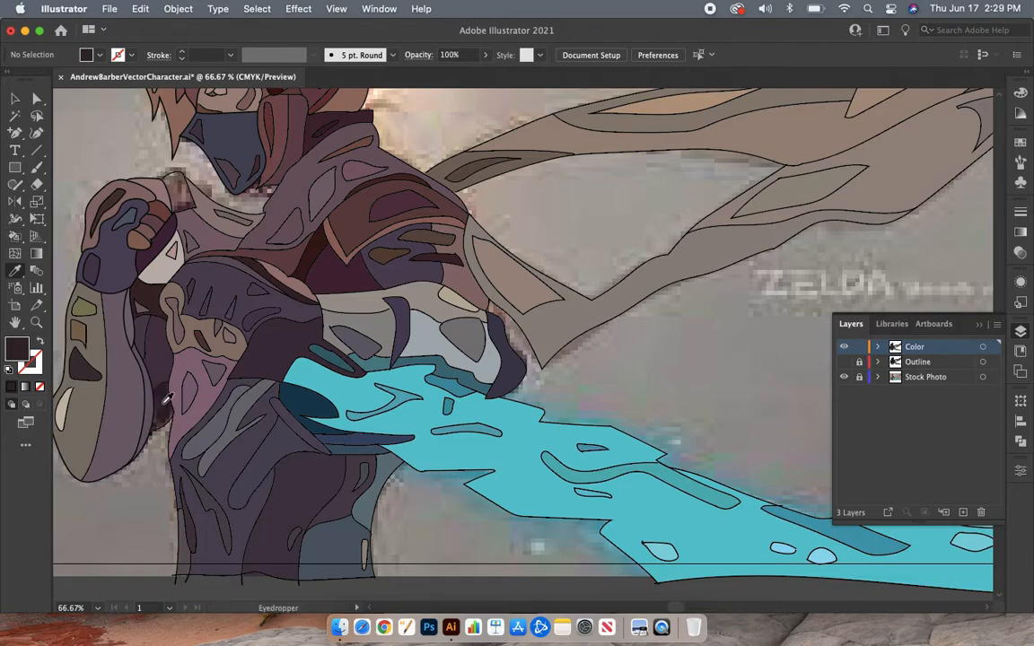
key("k")
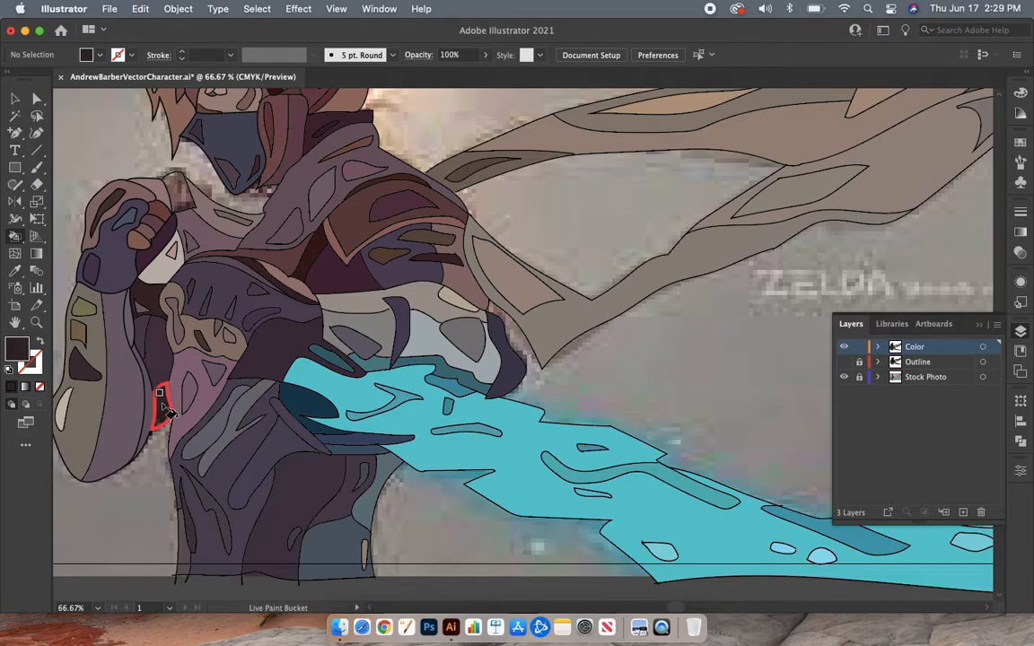
left_click(842, 377)
scroll(489, 368, "up", 3)
scroll(489, 368, "left", 2)
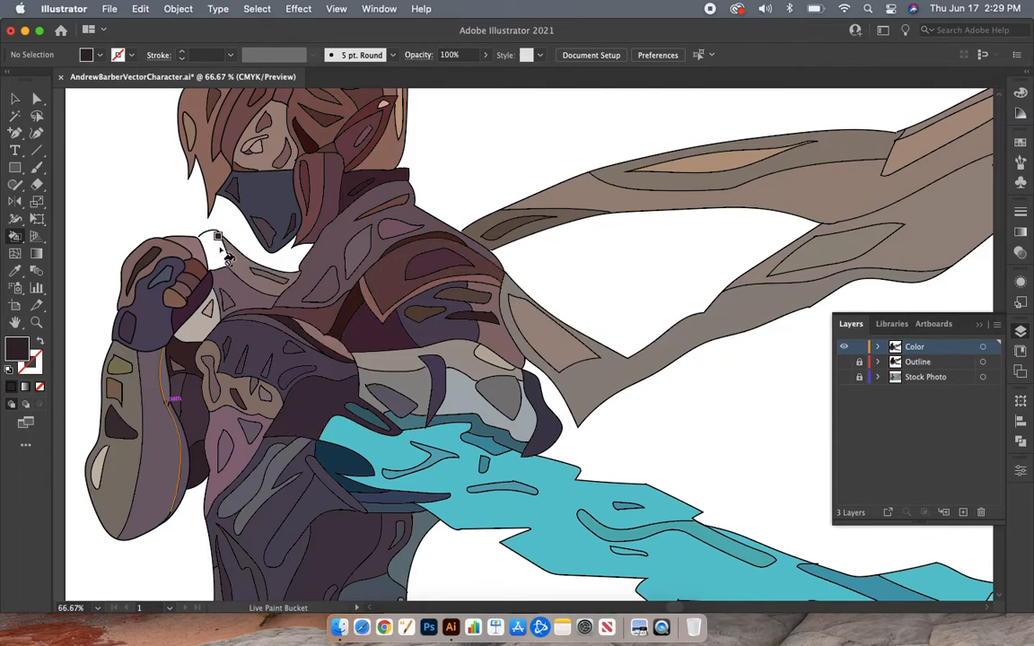
scroll(217, 249, "up", 2)
scroll(217, 249, "left", 2)
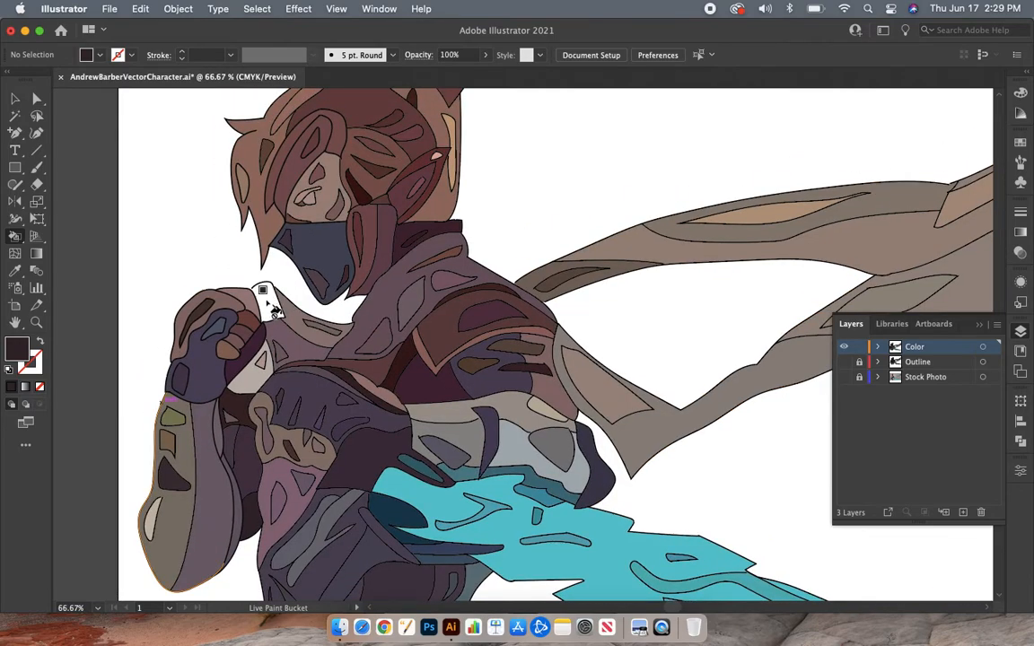
left_click(843, 377)
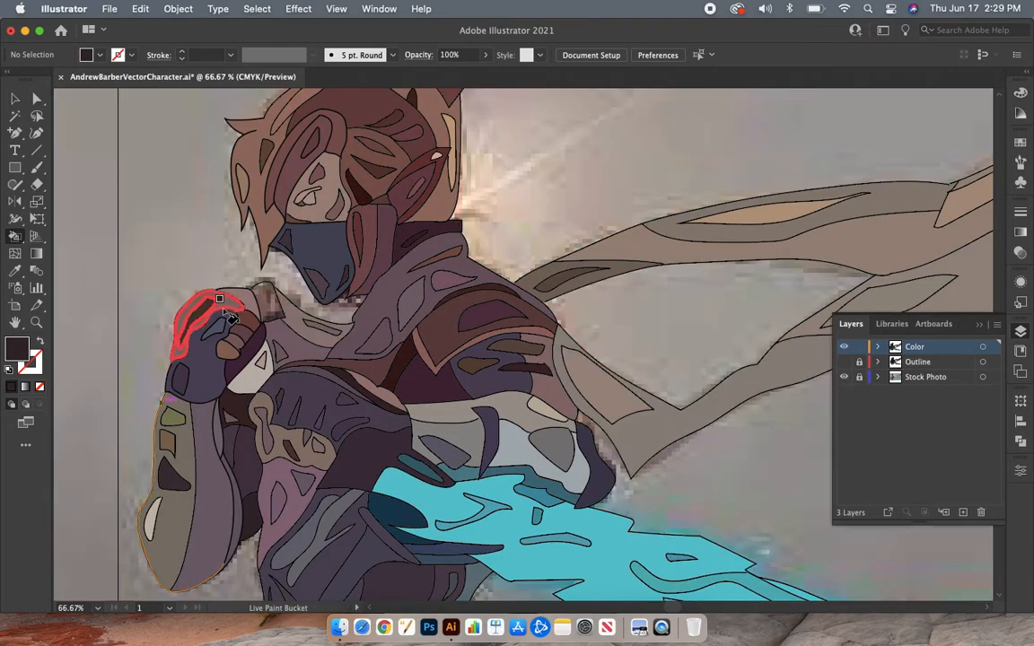
Sample a mauve-brown fill from the Stock Photo inside the unfilled gap beside the raised hand, ready for the Live Paint Bucket
scroll(225, 307, "up", 3)
scroll(229, 319, "left", 5)
scroll(229, 319, "up", 2)
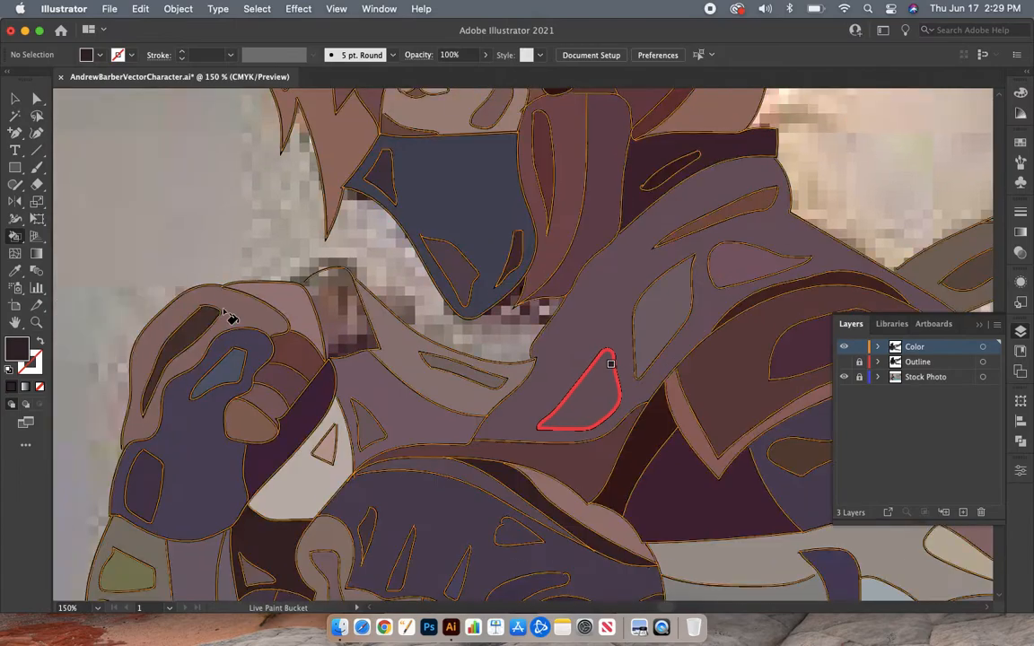
key("o")
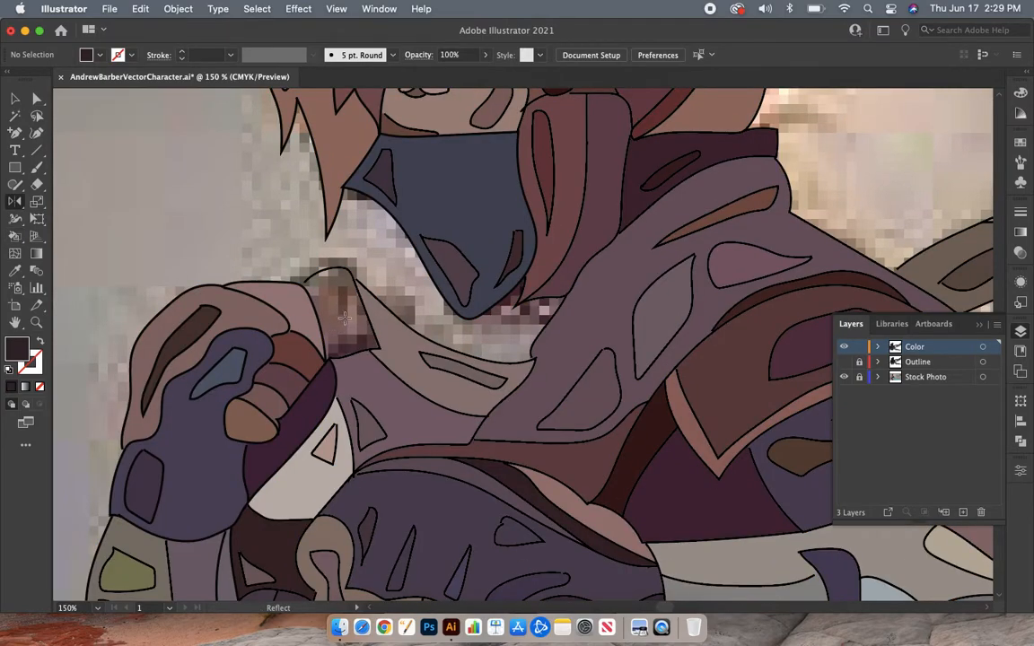
key("i")
left_click(346, 312)
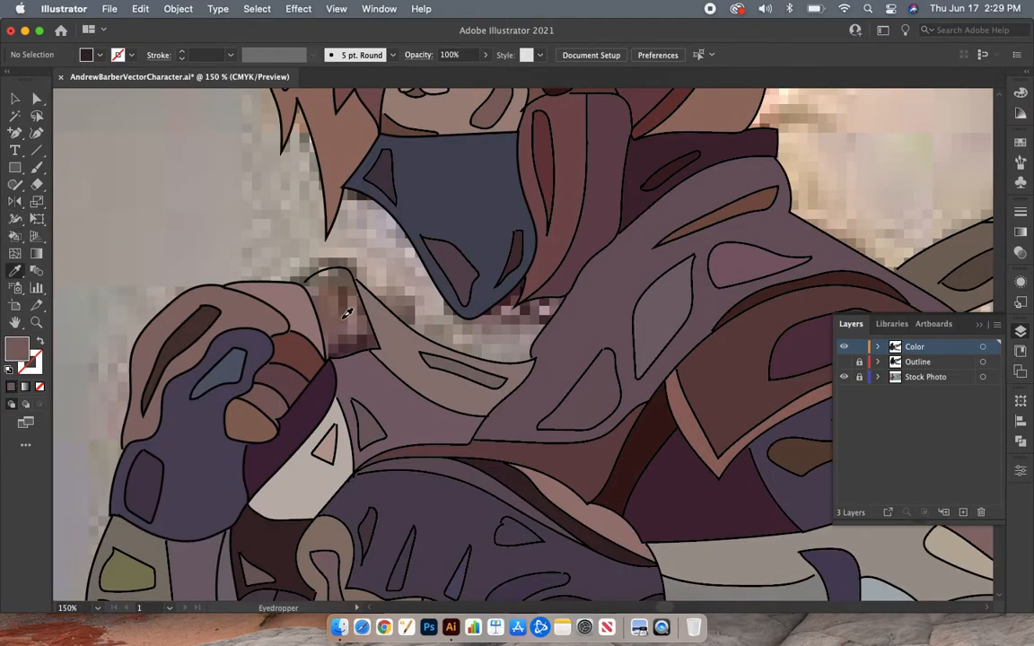
left_click(344, 321)
key("k")
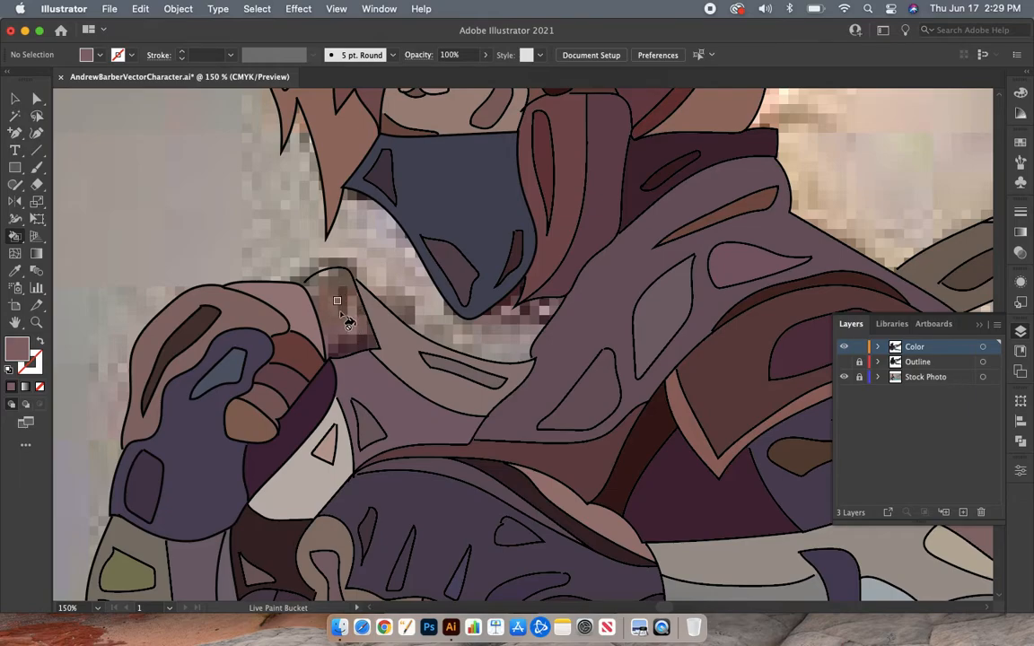
key("super+equal")
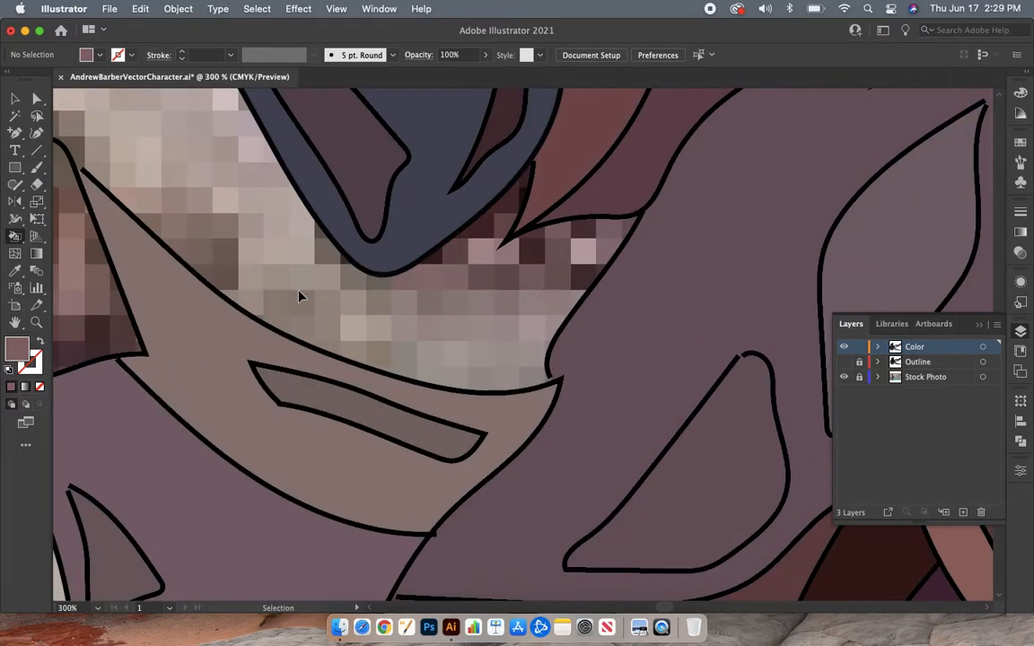
scroll(299, 293, "left", 6)
scroll(300, 293, "up", 2)
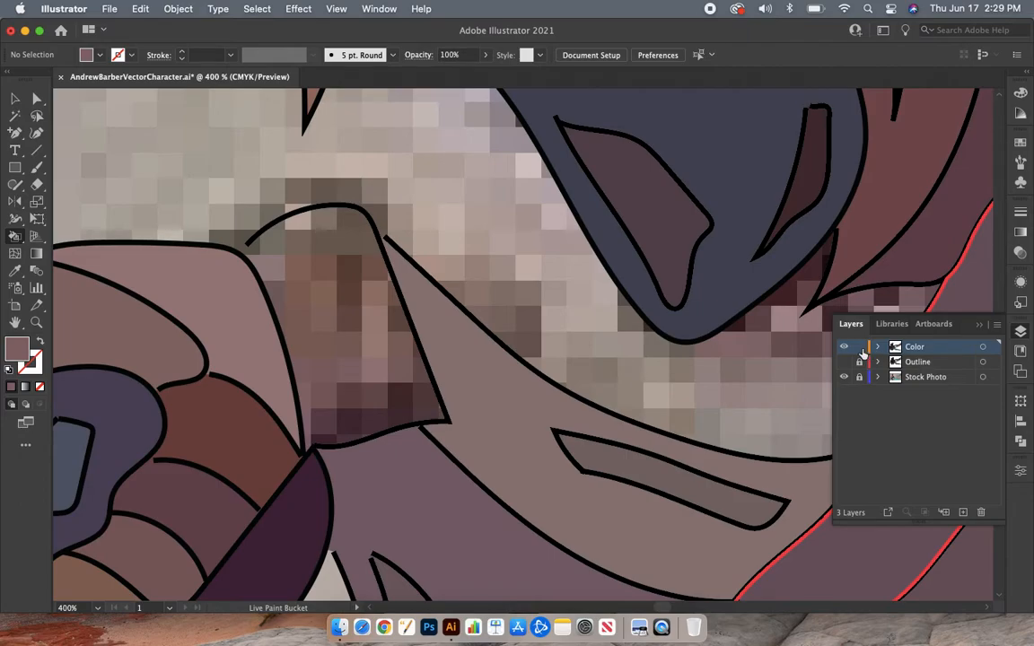
Hide the Stock Photo layer and compare the whole coloured character with and without the photo behind it
key("super+minus")
key("super+minus")
key("super+minus")
key("super+minus")
key("super+minus")
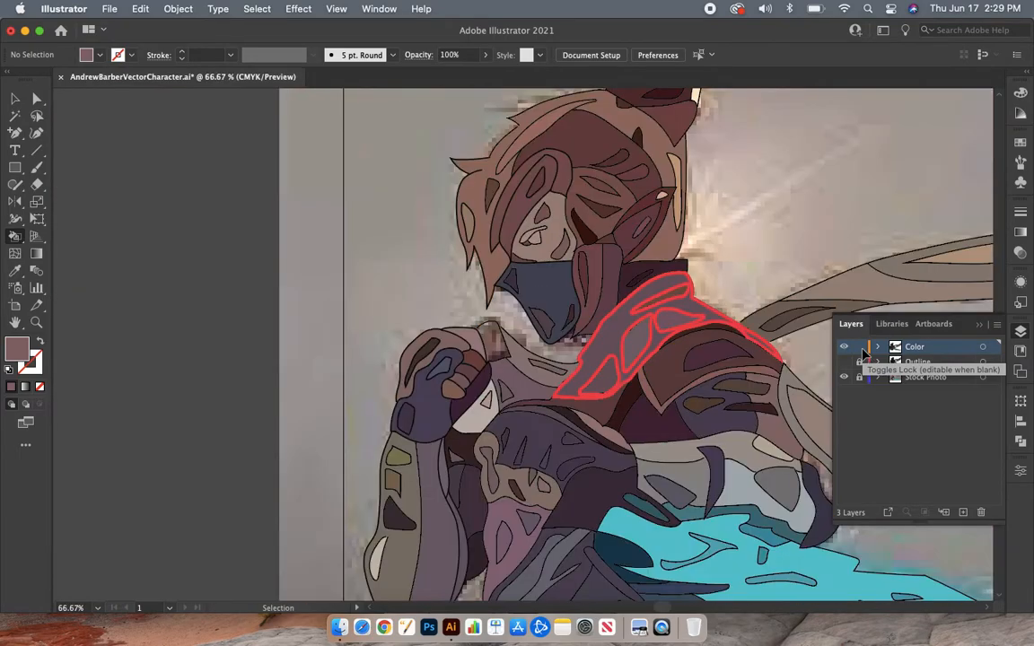
key("super+minus")
key("super+minus")
left_click(844, 377)
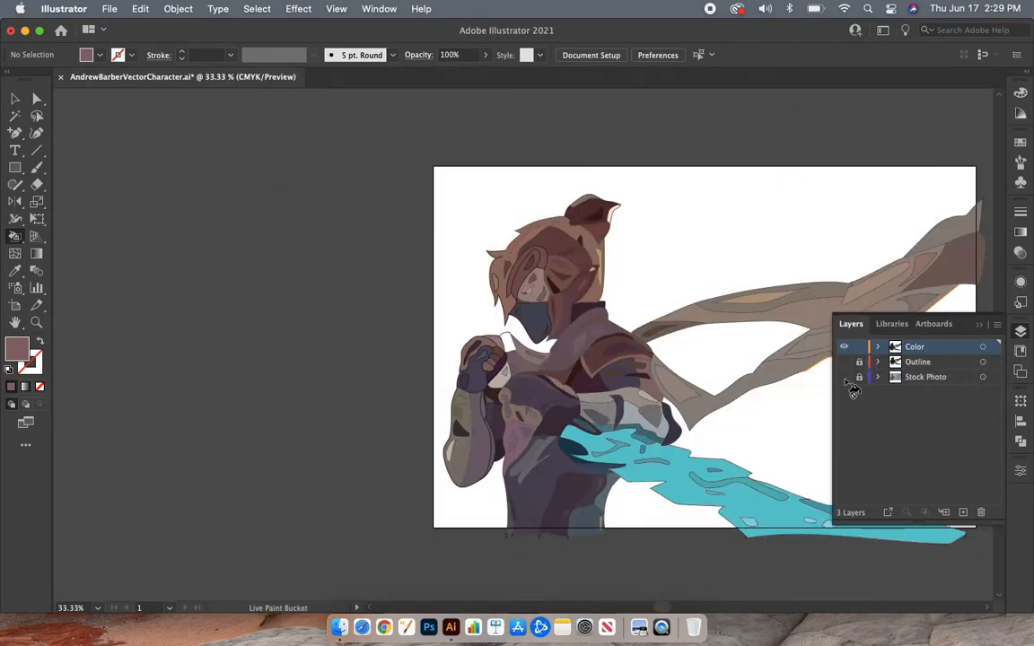
scroll(762, 397, "right", 3)
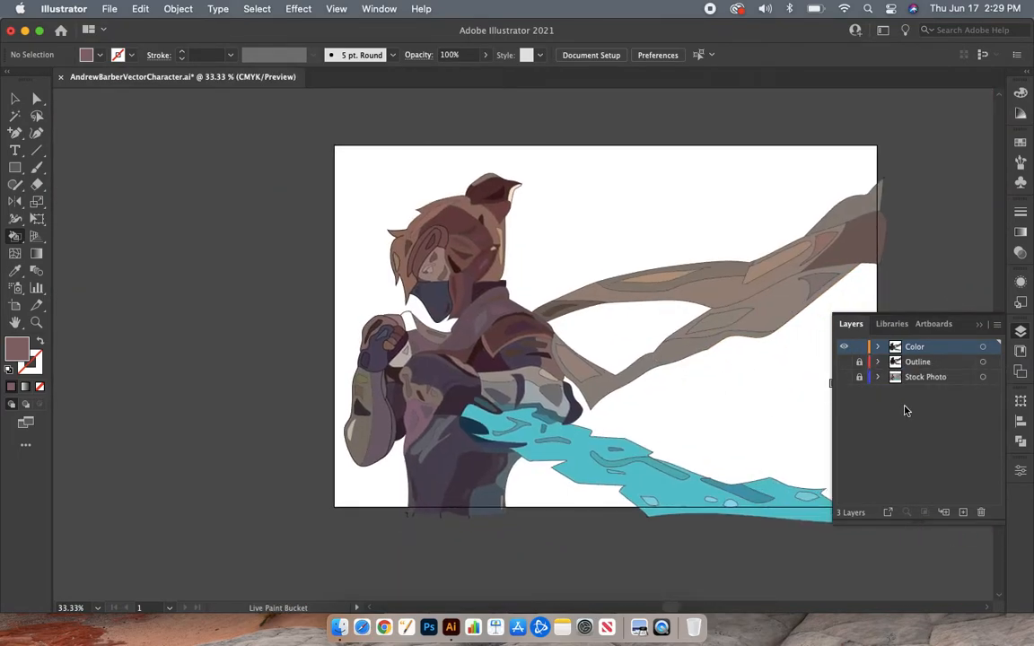
left_click(843, 378)
left_click(844, 378)
left_click(844, 378)
left_click(844, 378)
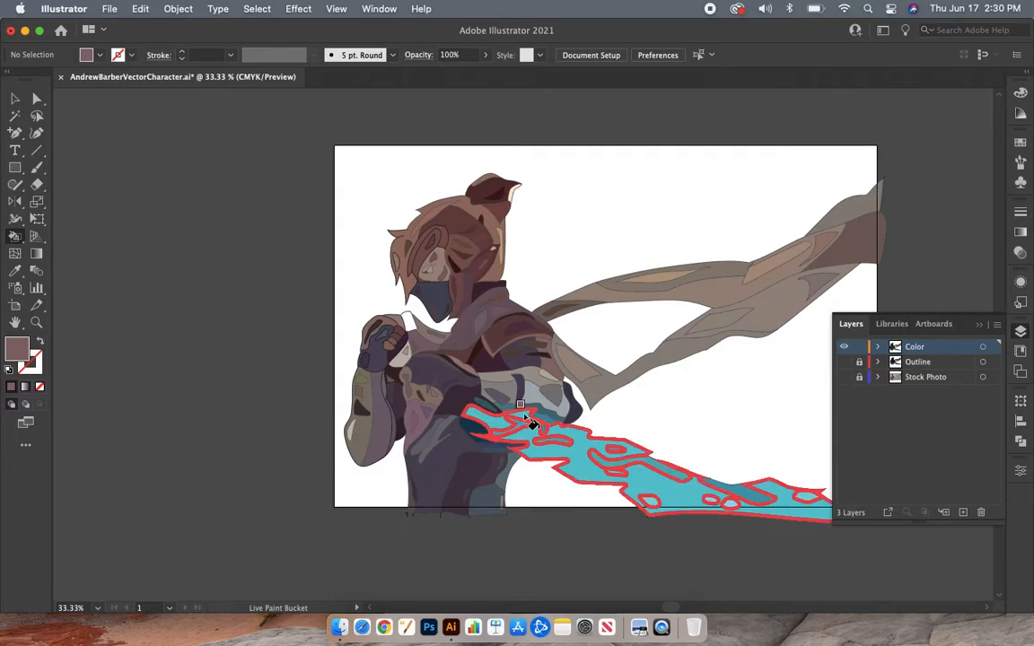
Examine the torso, blade, arm and shoulder areas closely for regions without a fill, including the gap beside the raised hand
key("super+equal")
key("super+equal")
key("super+equal")
key("super+equal")
key("super+equal")
key("k")
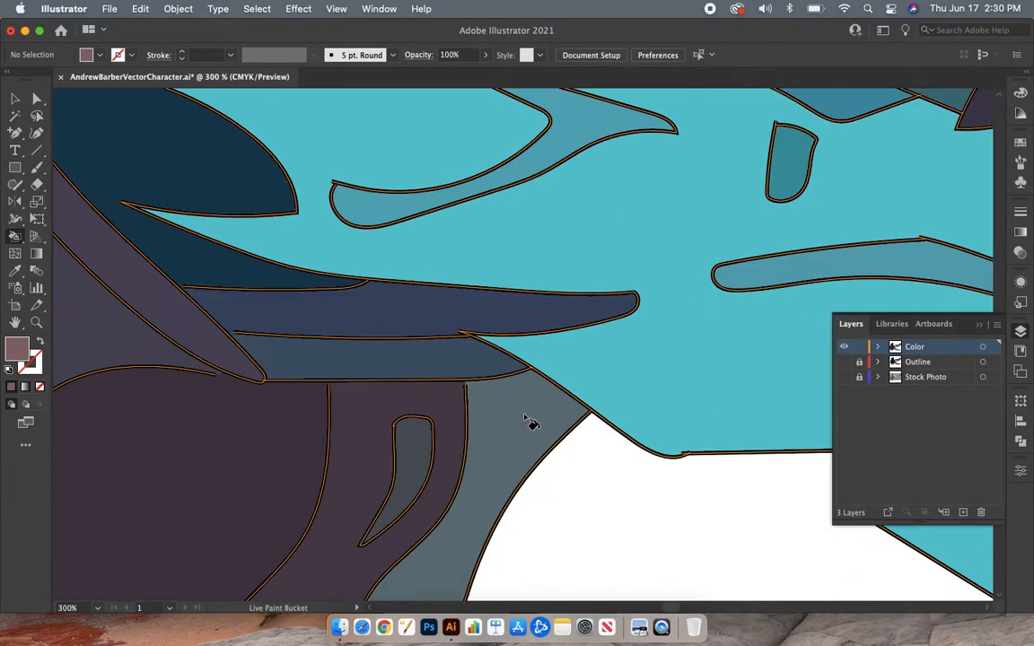
scroll(532, 423, "down", 5)
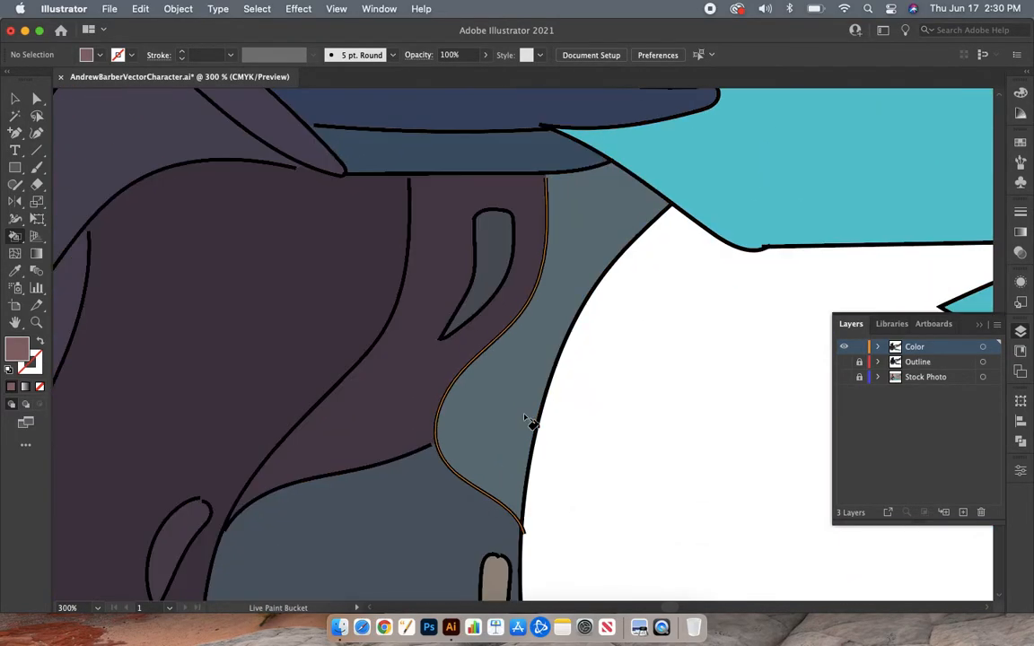
key("super+minus")
key("super+minus")
key("super+minus")
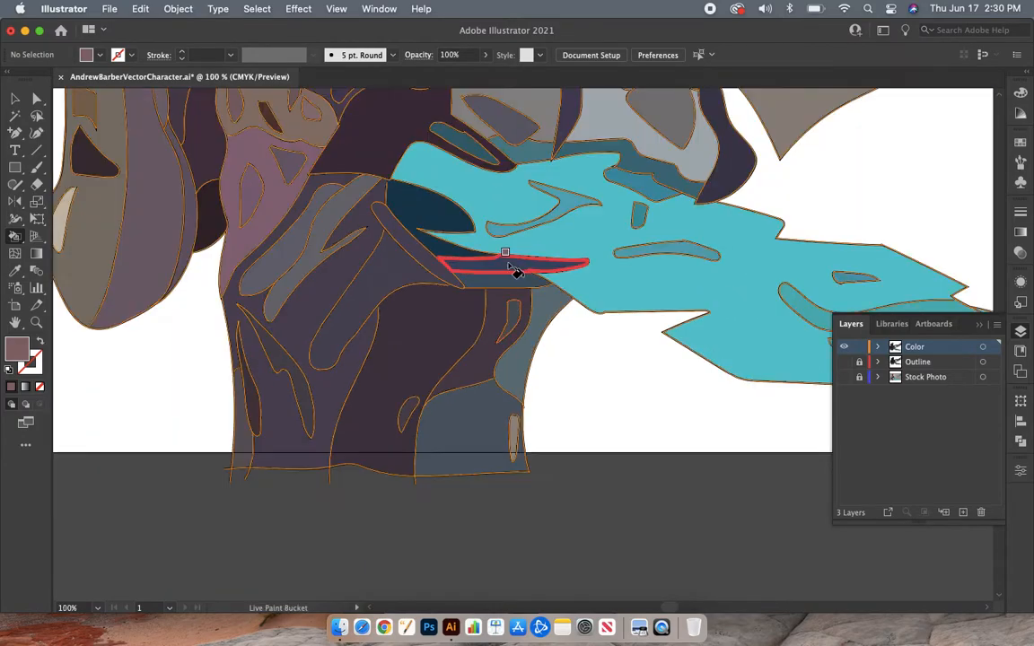
scroll(520, 285, "up", 5)
scroll(520, 285, "left", 2)
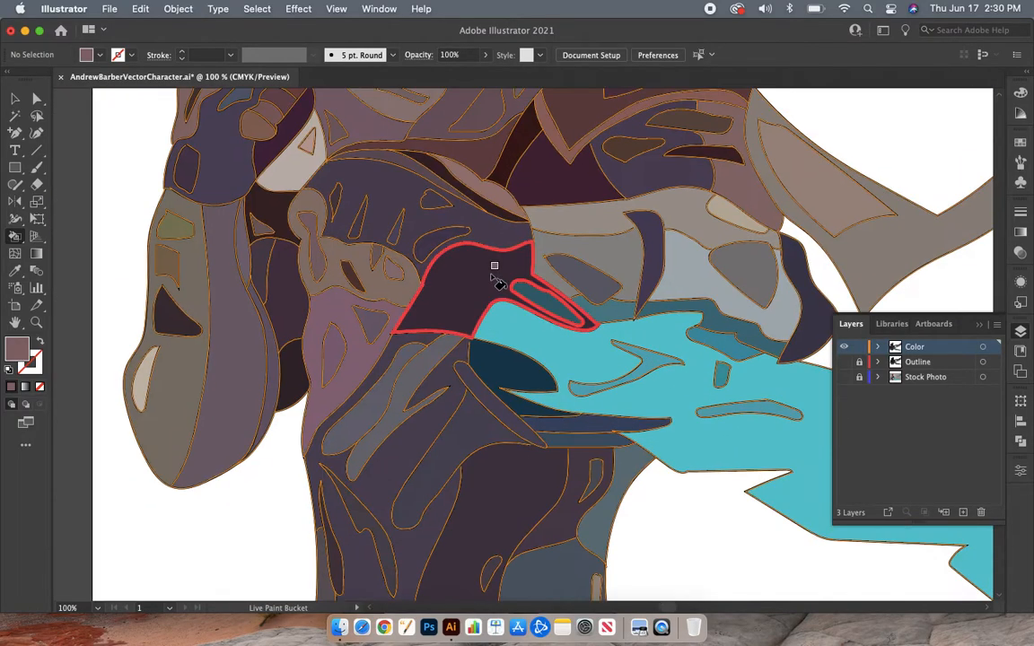
scroll(387, 285, "up", 2)
scroll(388, 285, "left", 1)
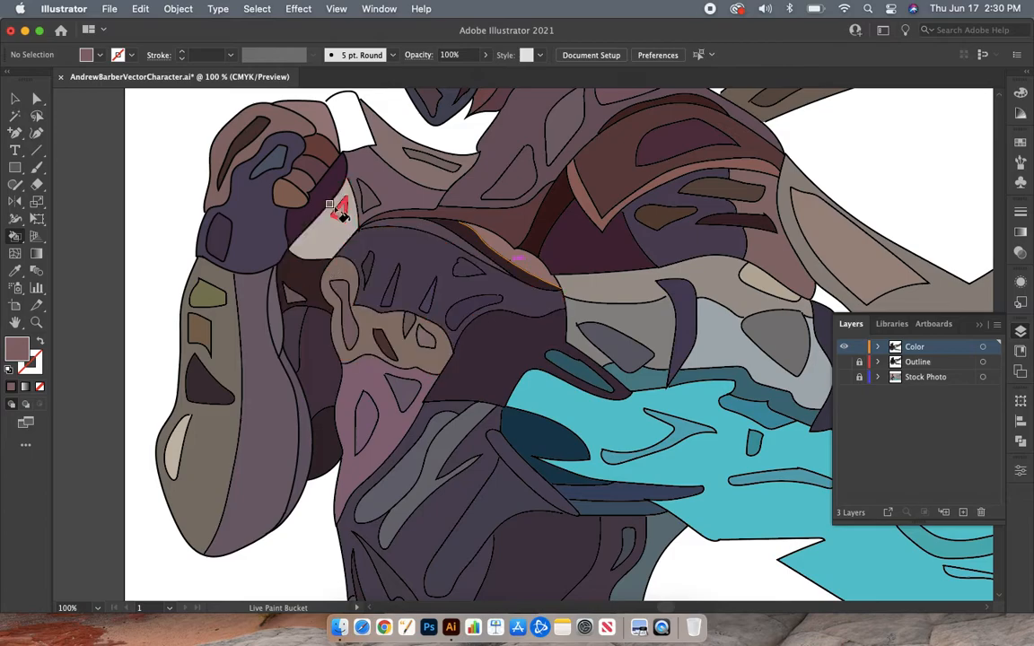
key("super+minus")
key("super+minus")
key("super+minus")
key("super+minus")
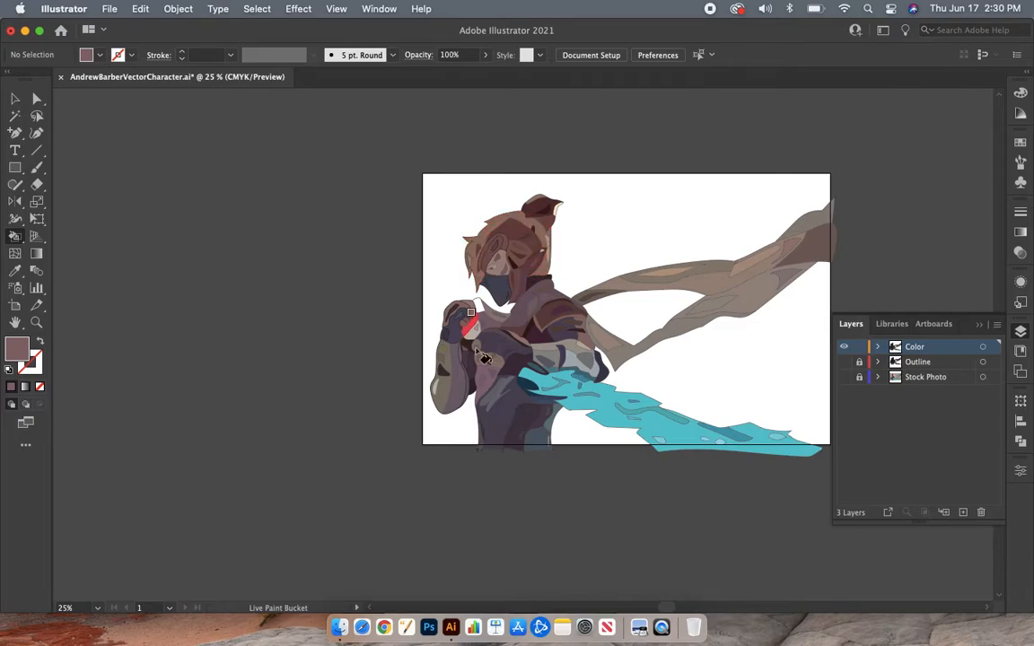
key("super+equal")
key("super+equal")
key("super+equal")
key("super+equal")
key("super+equal")
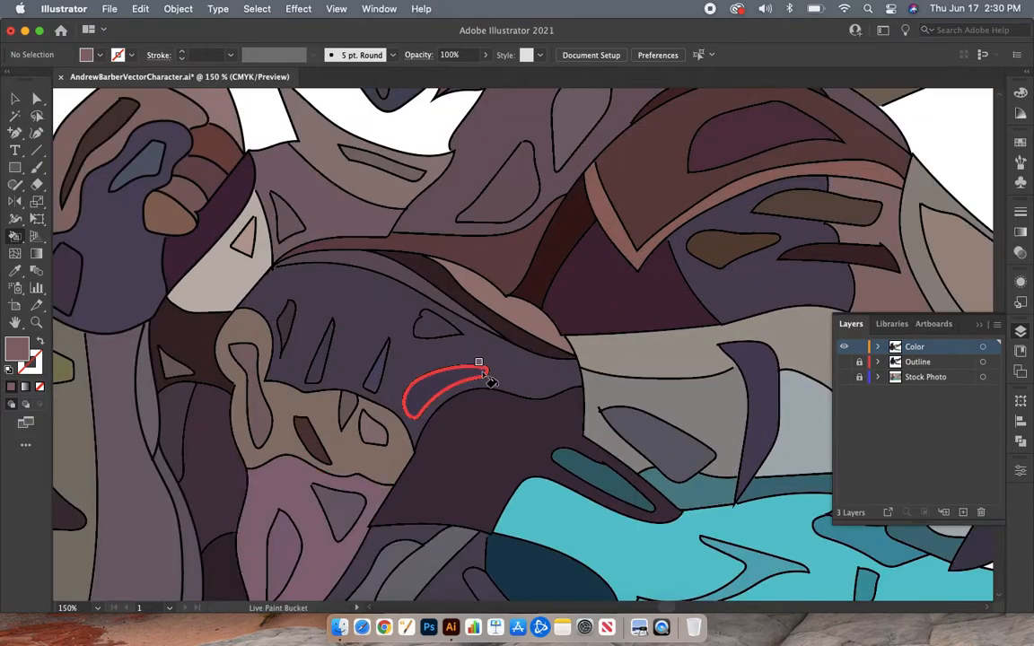
key("super+equal")
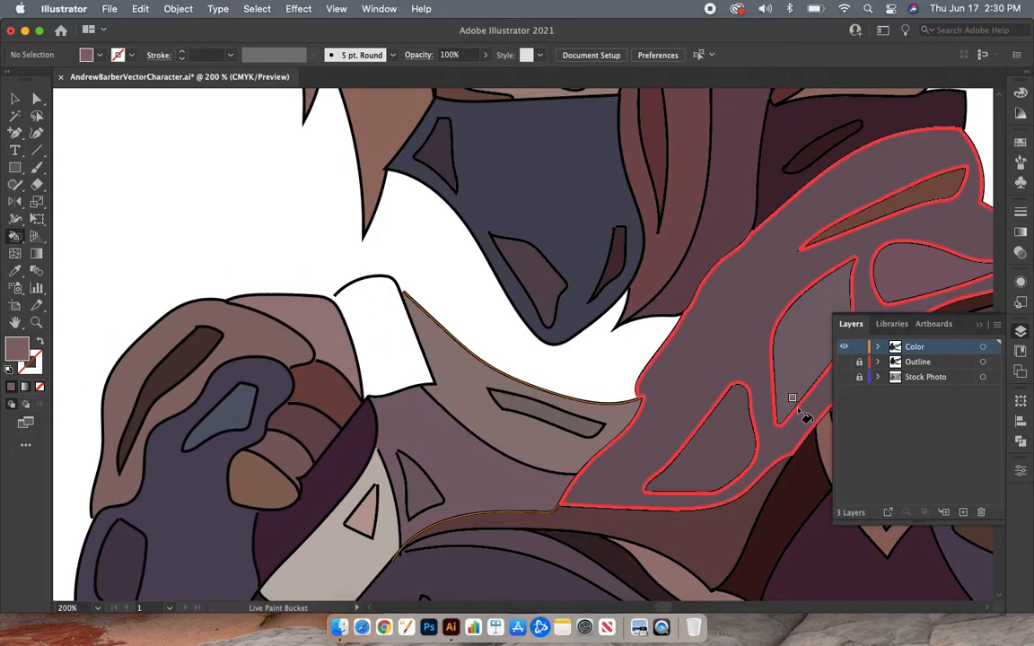
Lock the Color layer and add a new layer named "Fix" directly beneath it
left_click(858, 348)
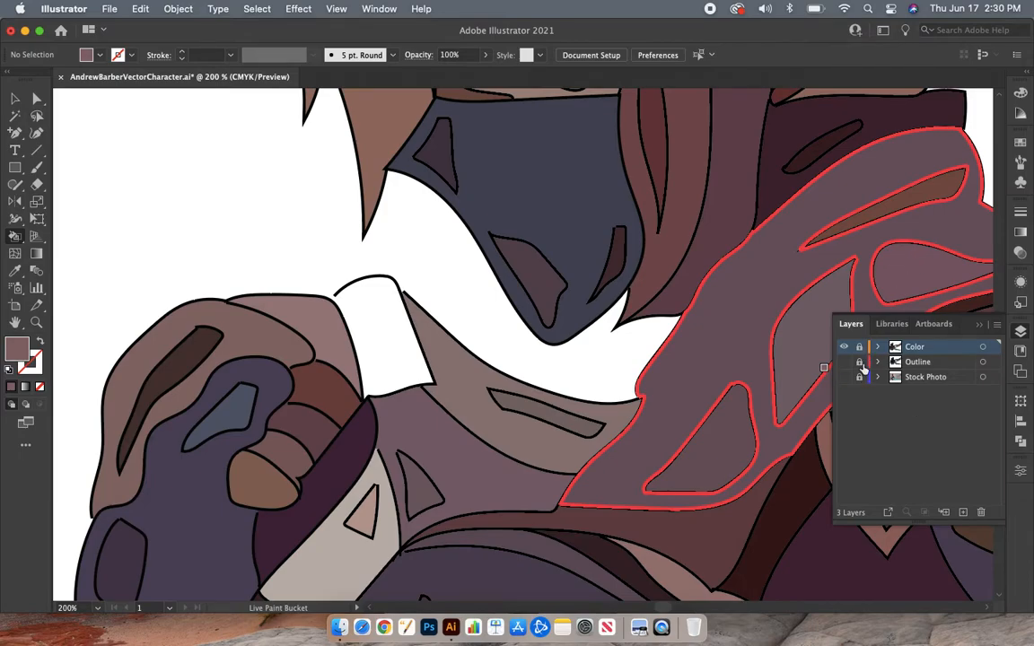
left_click(963, 512)
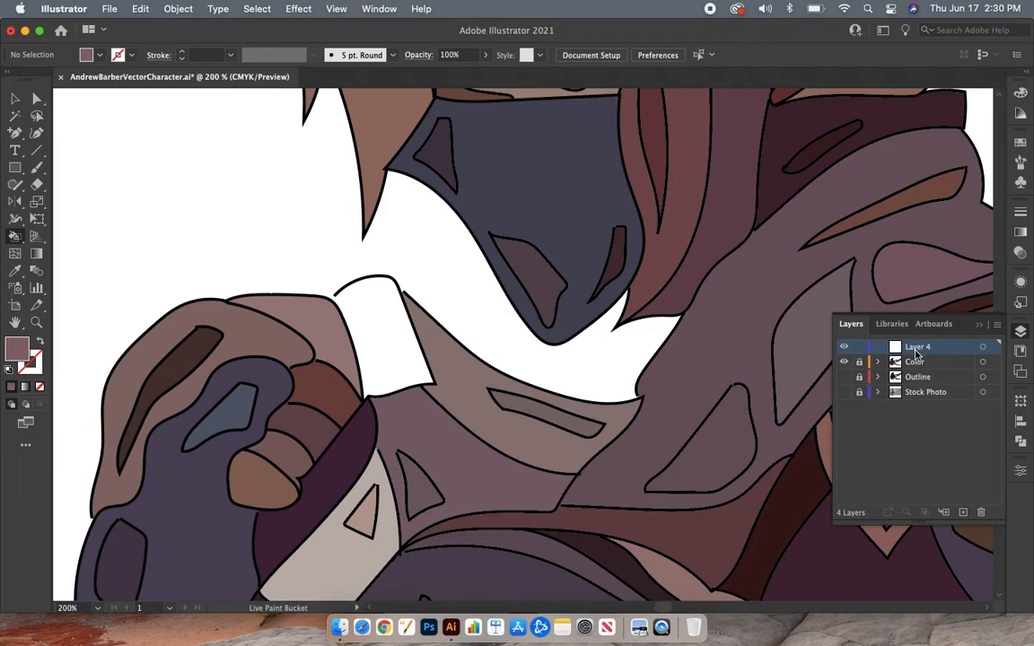
double_click(916, 347)
type("Fix")
key("Return")
mouse_move(916, 351)
left_mouse_down()
mouse_move(920, 385)
mouse_move(928, 365)
left_mouse_up()
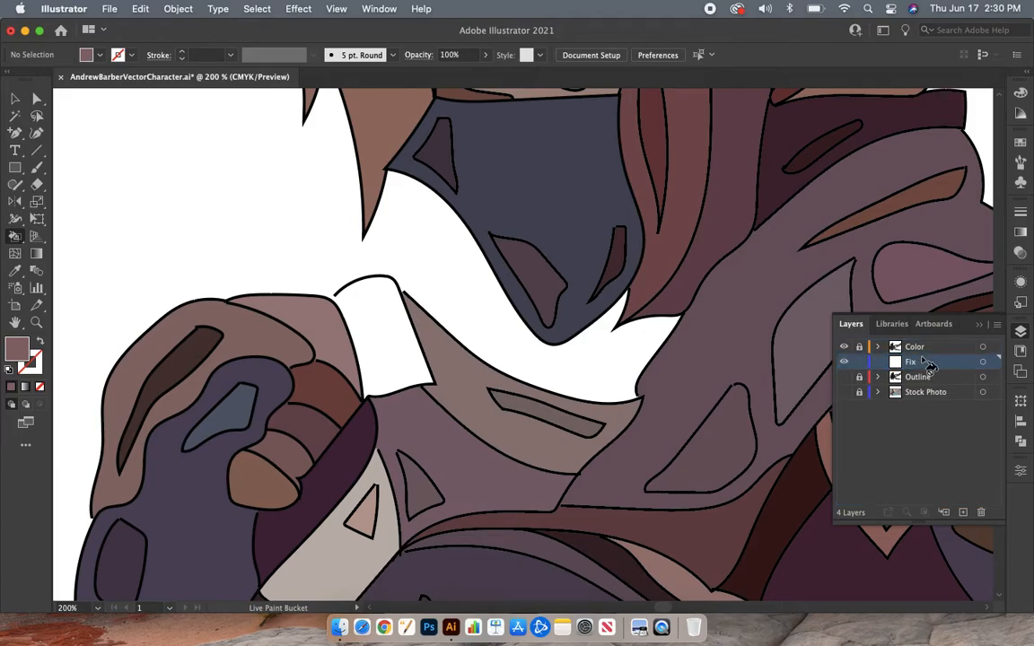
On the Fix layer, paint a closed outline around the gap beside the hand with a 1 pt brown stroke sampled from the Stock Photo
left_click(843, 392)
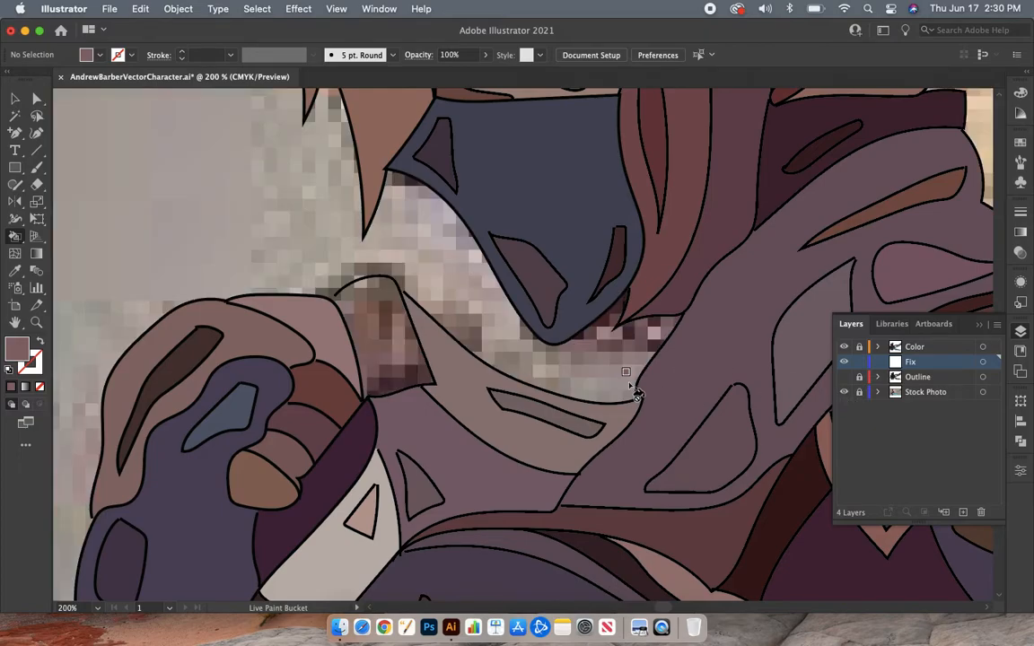
key("i")
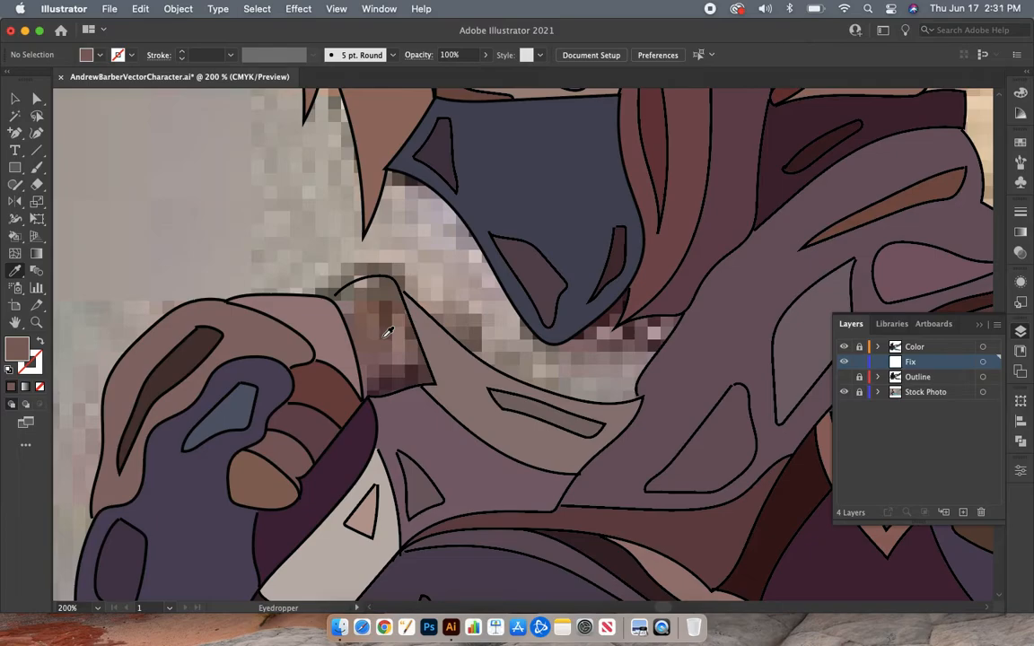
key("b")
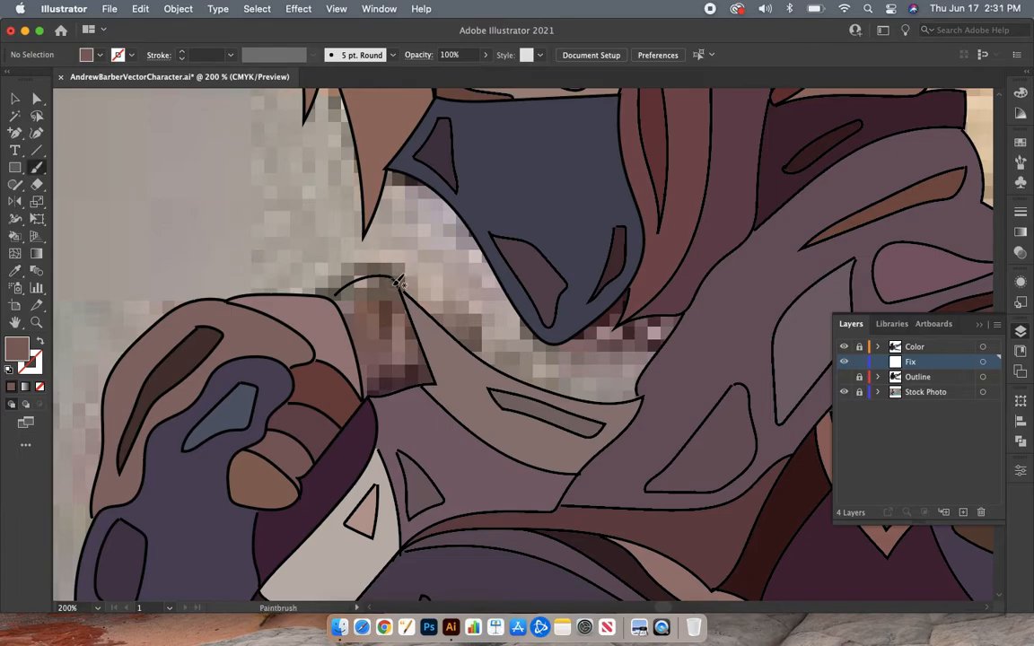
key("shift+x")
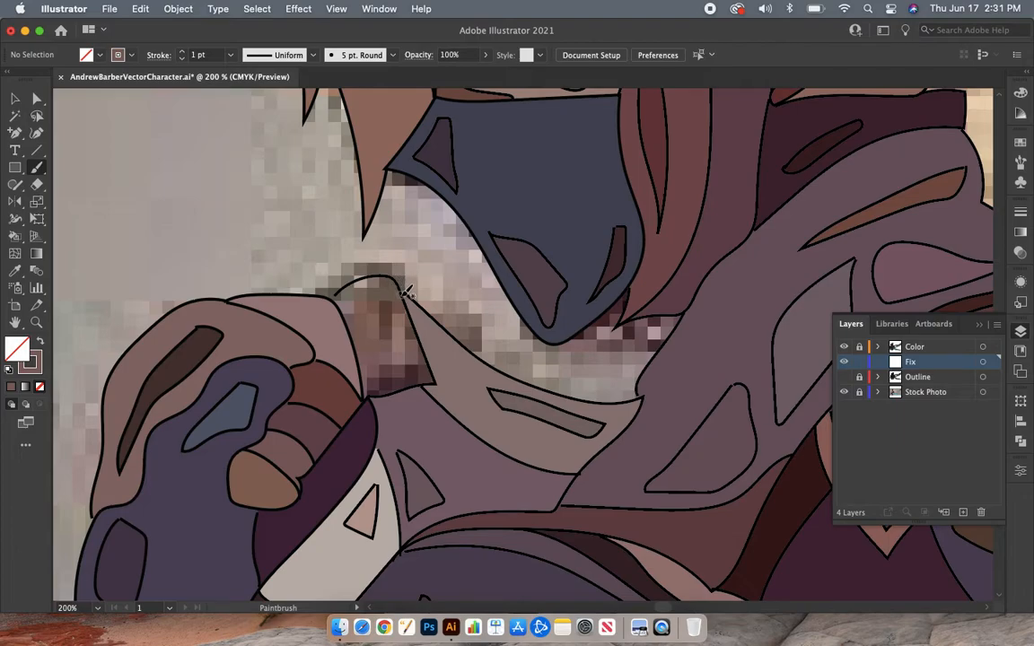
mouse_move(407, 294)
left_mouse_down()
mouse_move(370, 279)
mouse_move(334, 298)
mouse_move(343, 379)
mouse_move(388, 405)
mouse_move(439, 355)
mouse_move(406, 292)
left_mouse_up()
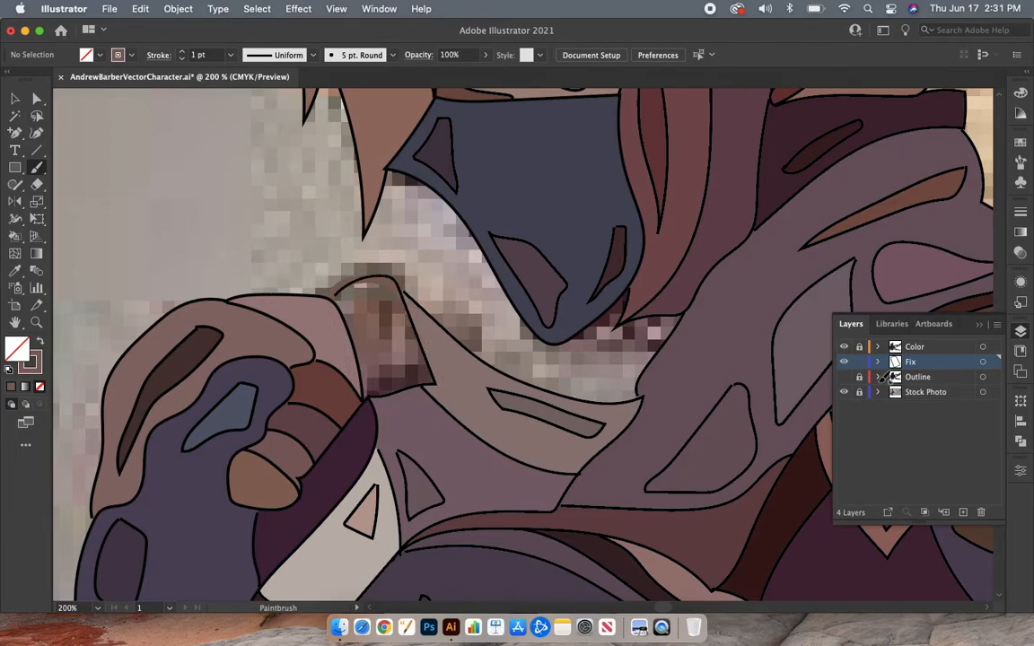
Check the painted outline against the other layers, and hide the Color and Stock Photo layers to isolate the Fix layer
left_click(844, 346)
left_click(843, 376)
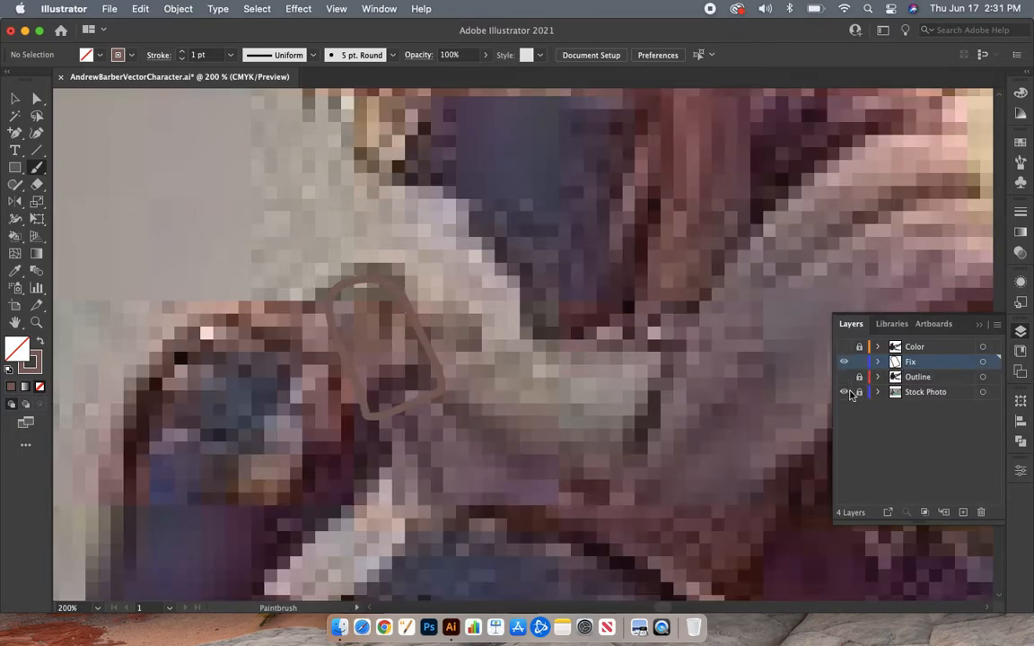
left_click(843, 347)
left_click(844, 377)
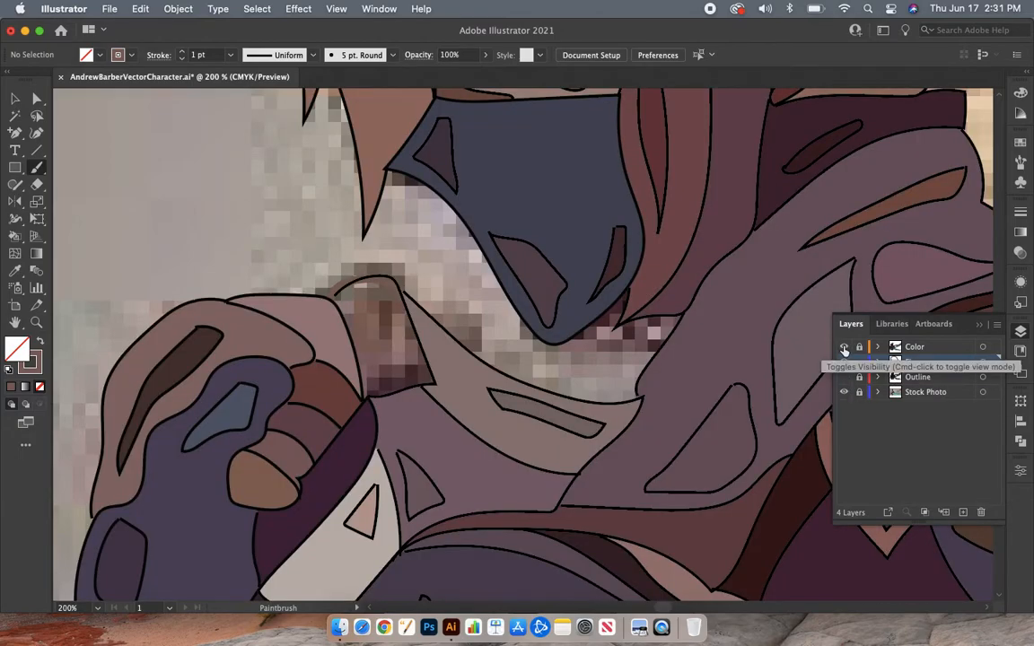
left_click(842, 377)
left_click(843, 392)
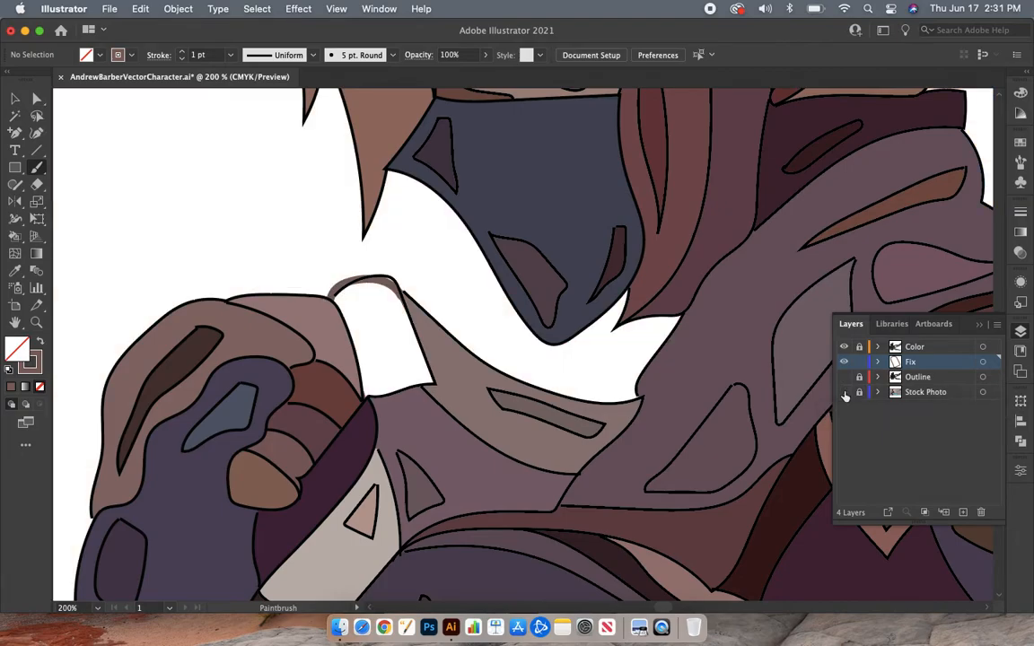
left_click(844, 346)
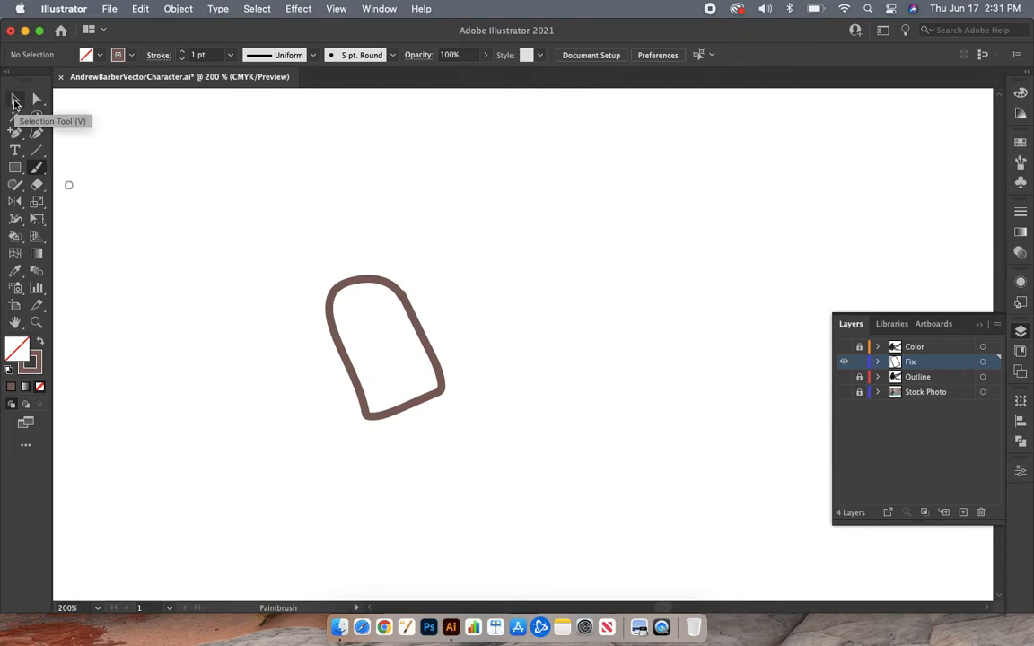
Turn the painted outline on the Fix layer into a solid brown shape without a stroke, and show the Color layer again
left_click(14, 101)
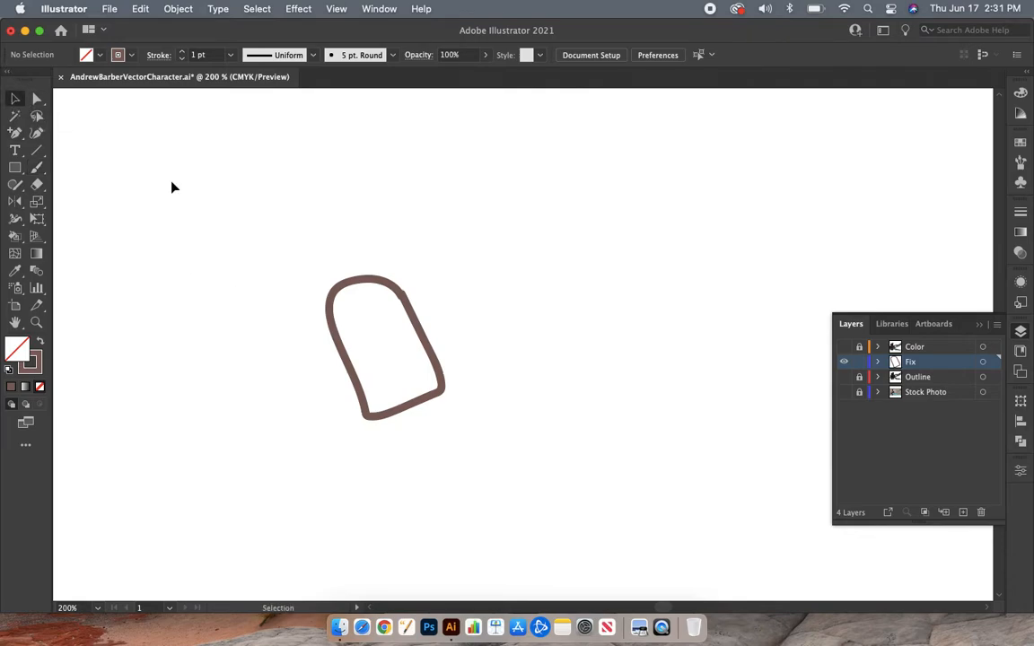
left_click(379, 286)
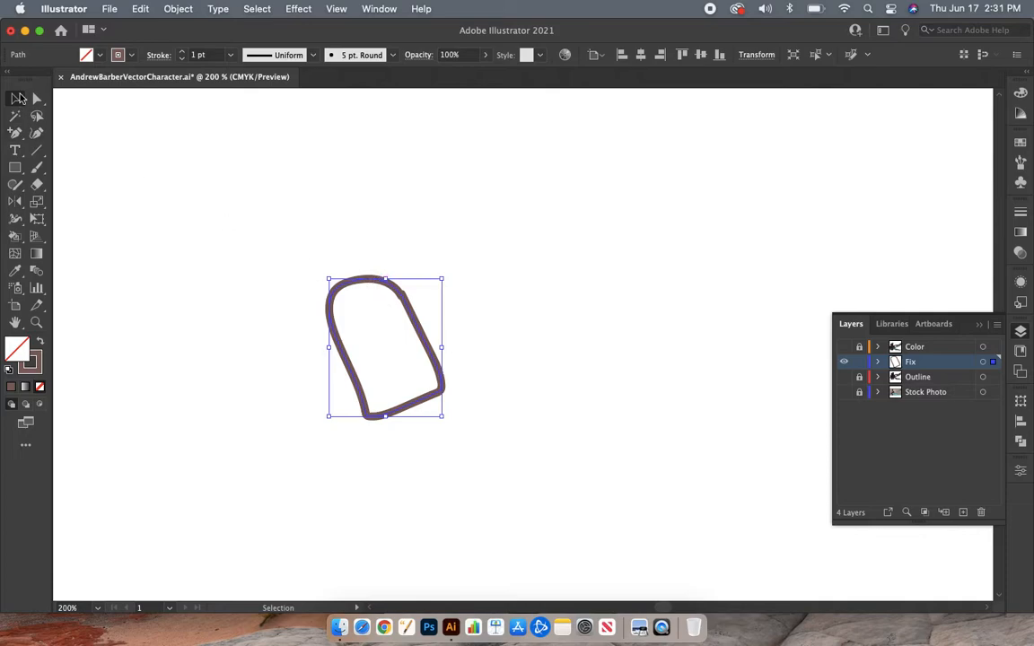
left_click(40, 343)
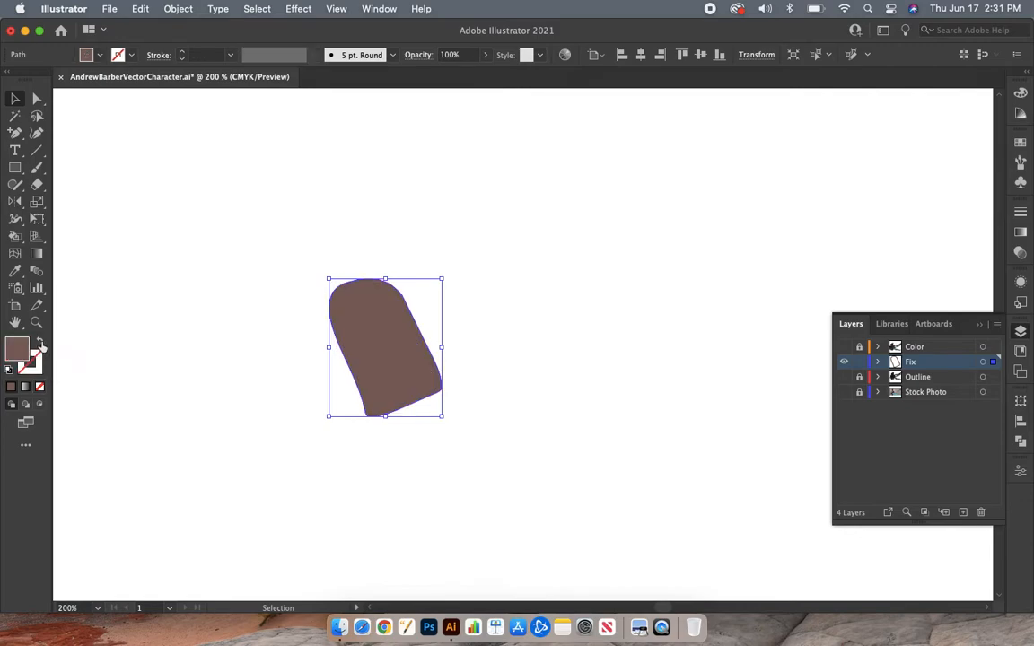
left_click(580, 406)
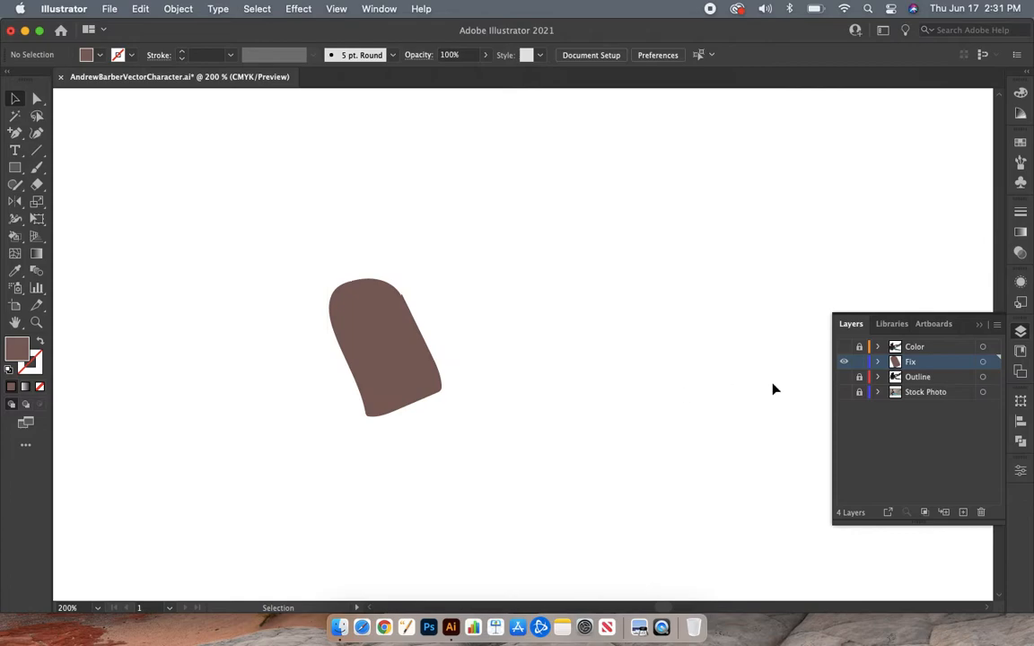
left_click(843, 347)
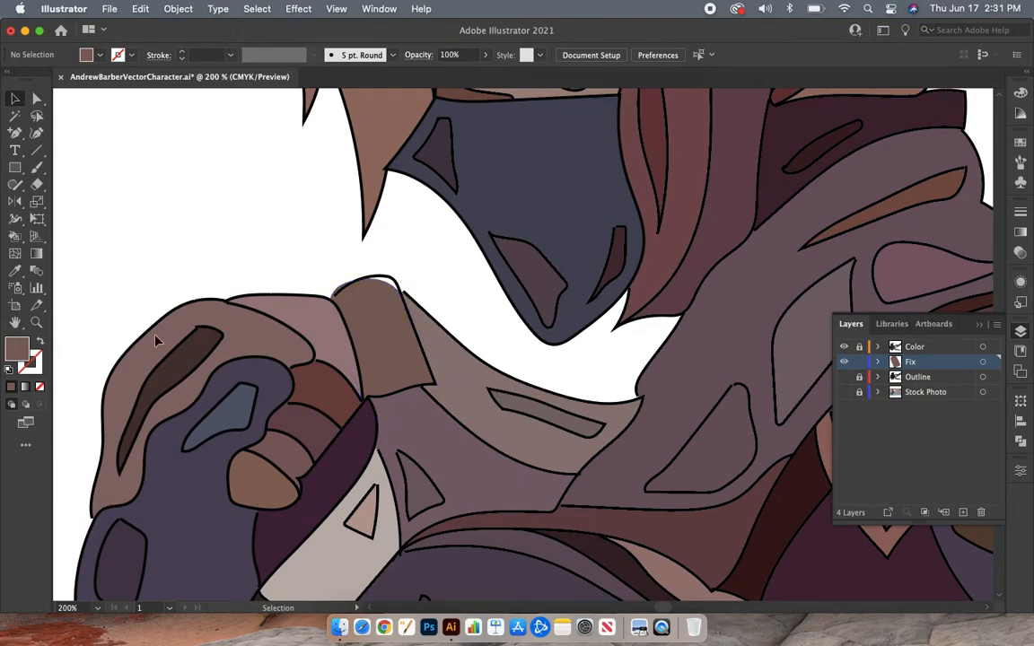
Give the brown Fix shape a matching brown 1 pt stroke so that it covers the edge of the gap beside the hand
double_click(39, 360)
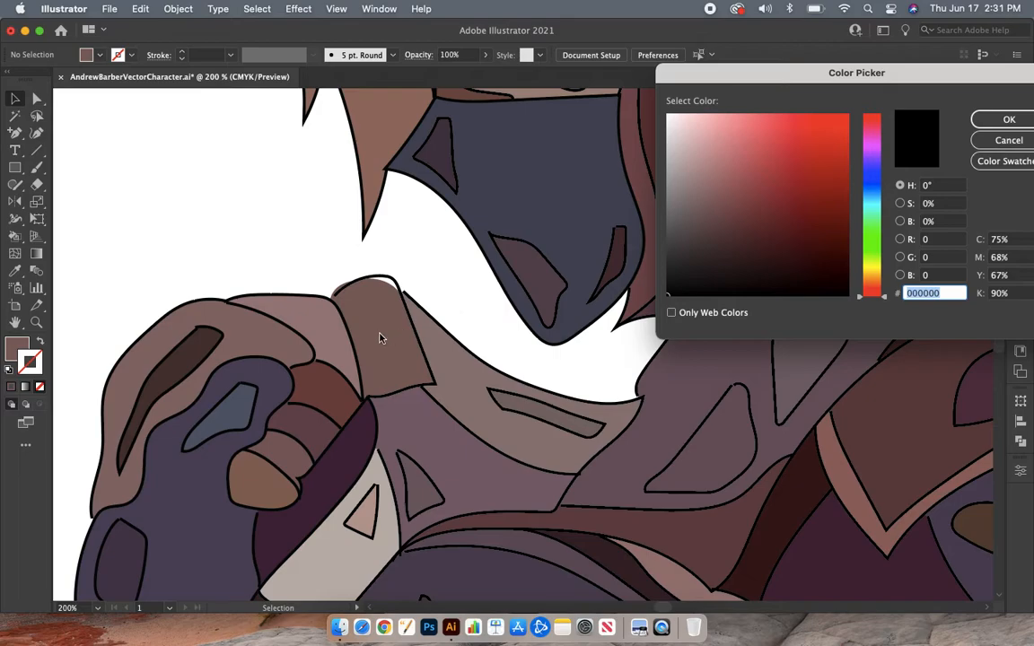
left_click(1009, 140)
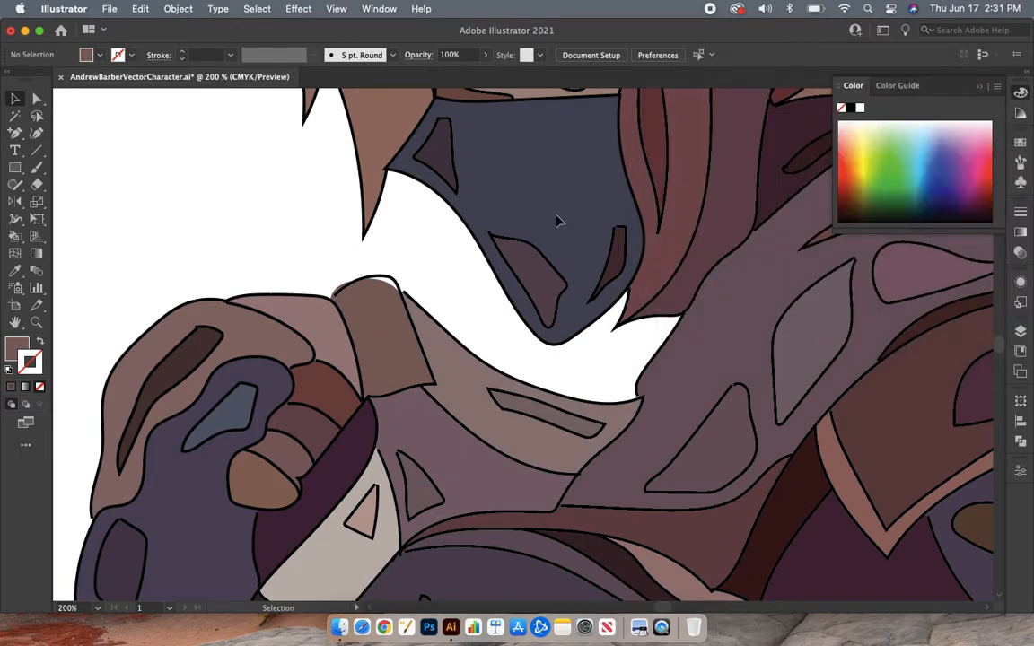
left_click(11, 386)
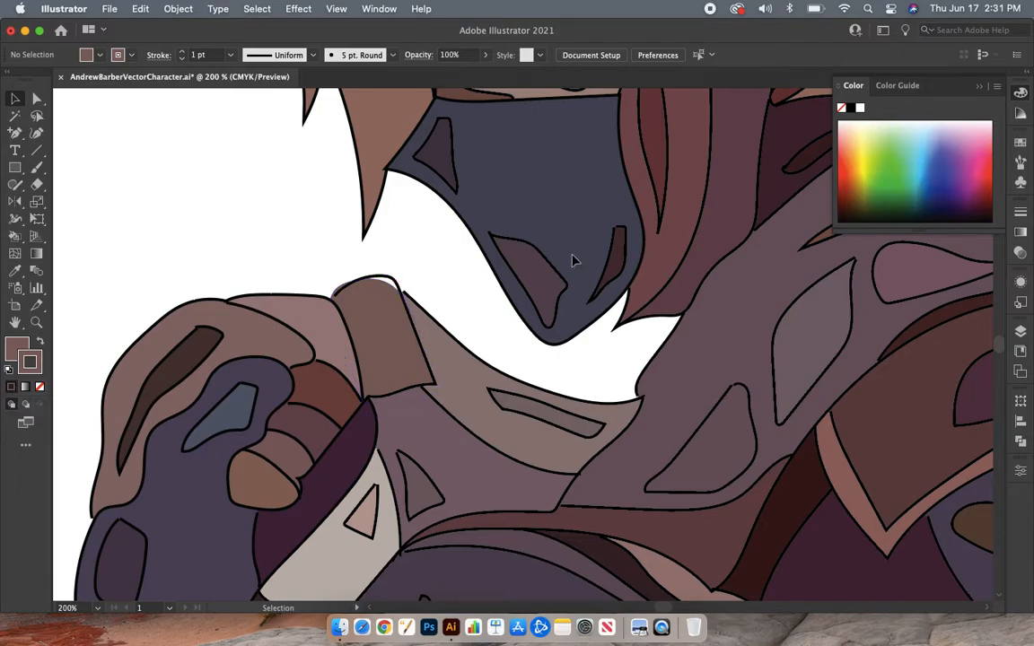
left_click(390, 318)
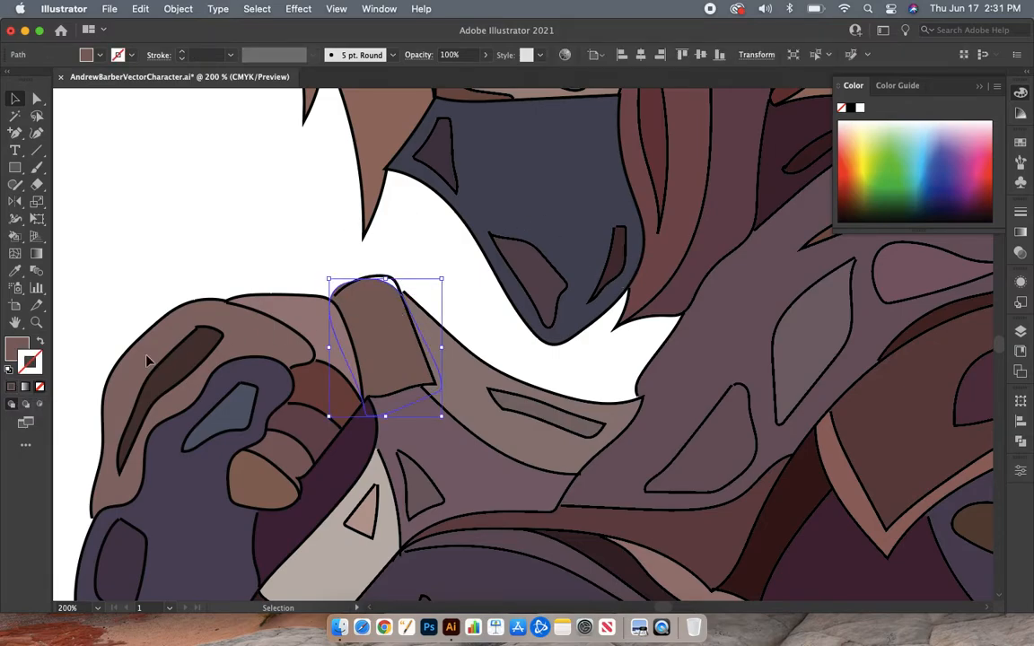
left_click(13, 389)
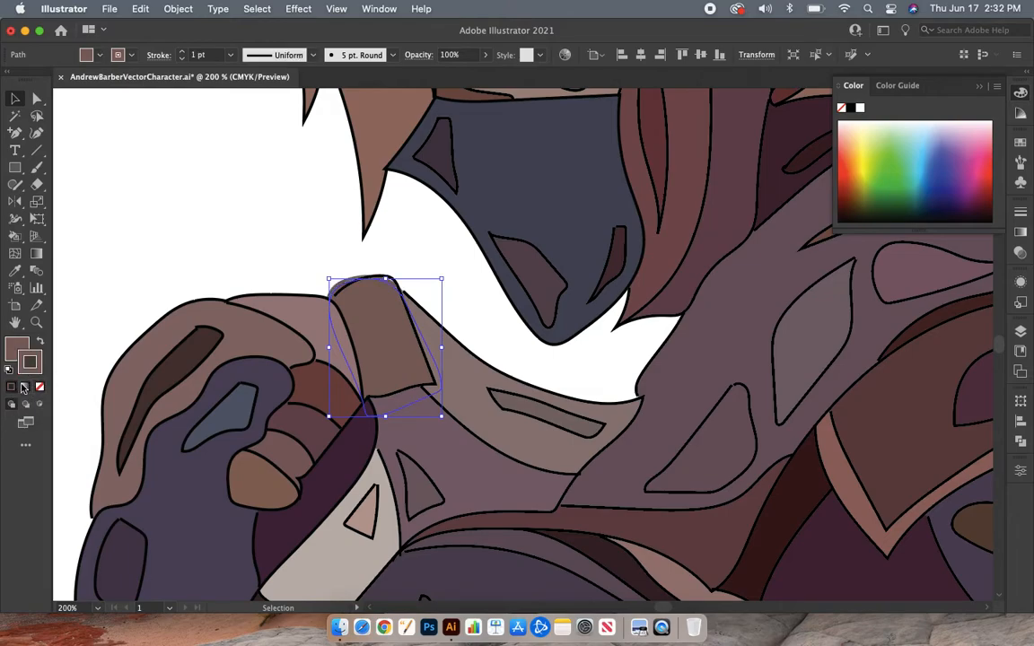
left_click(242, 262)
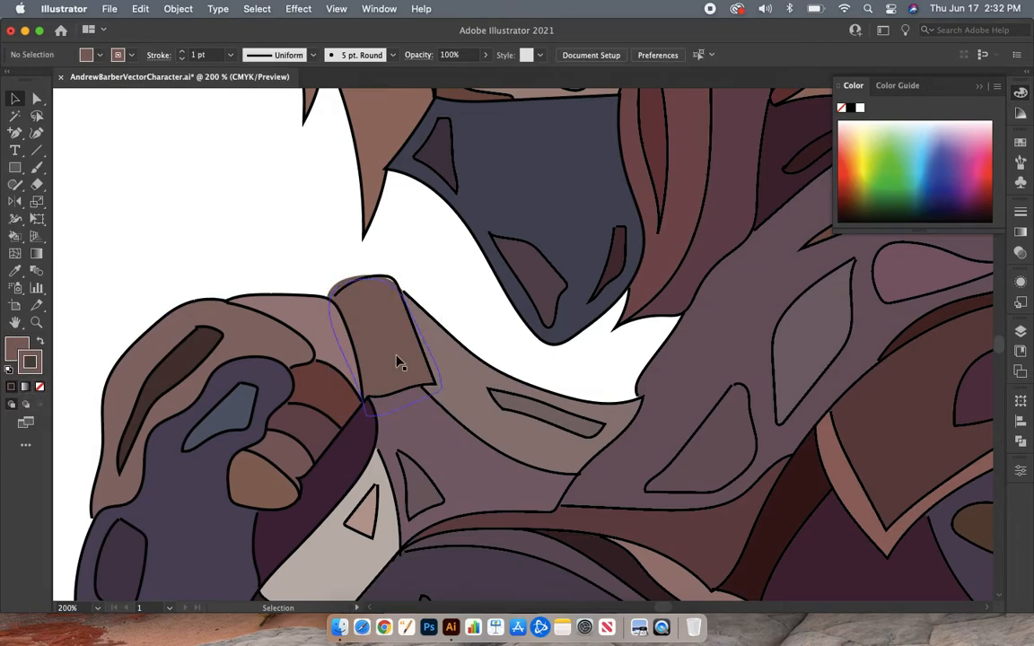
left_click(1018, 96)
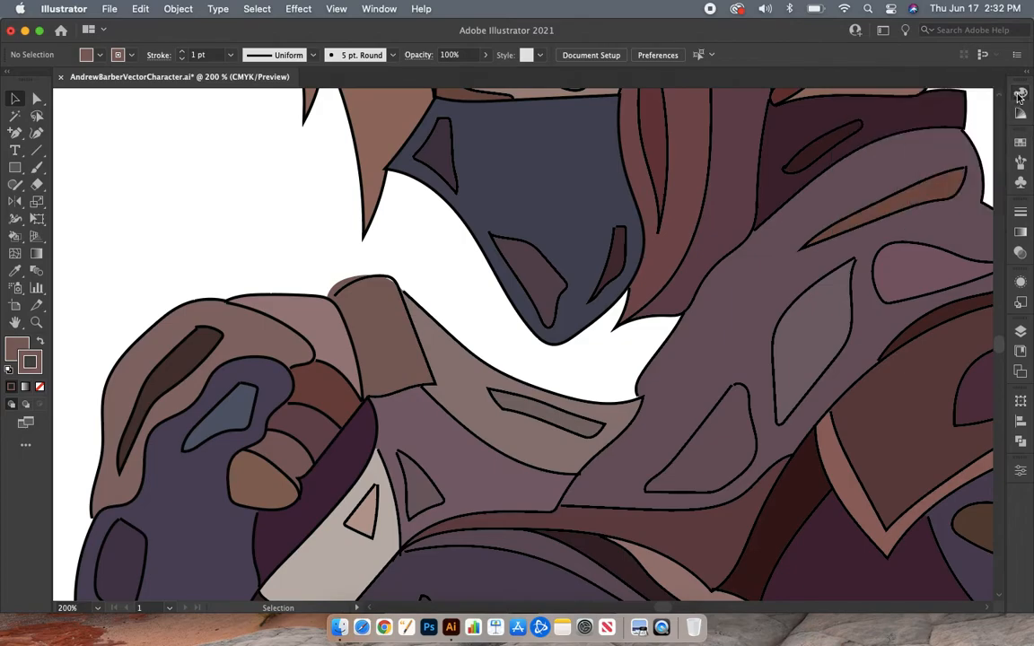
Review the whole character with the patched area in place, from the head and scarf down to the blade
left_click(1021, 332)
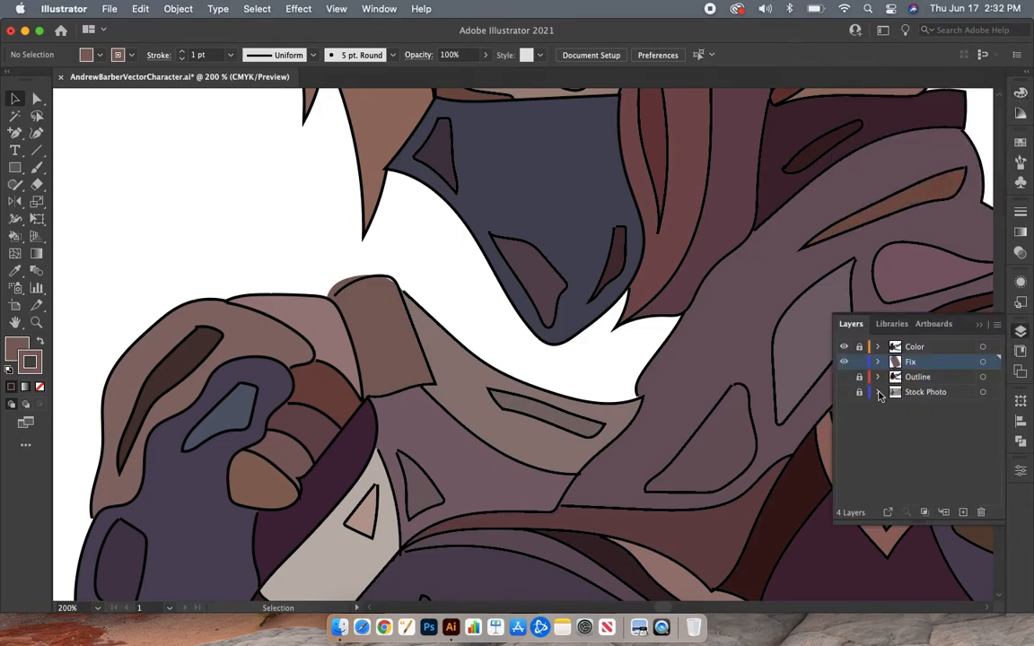
key("super+minus")
key("super+minus")
key("super+minus")
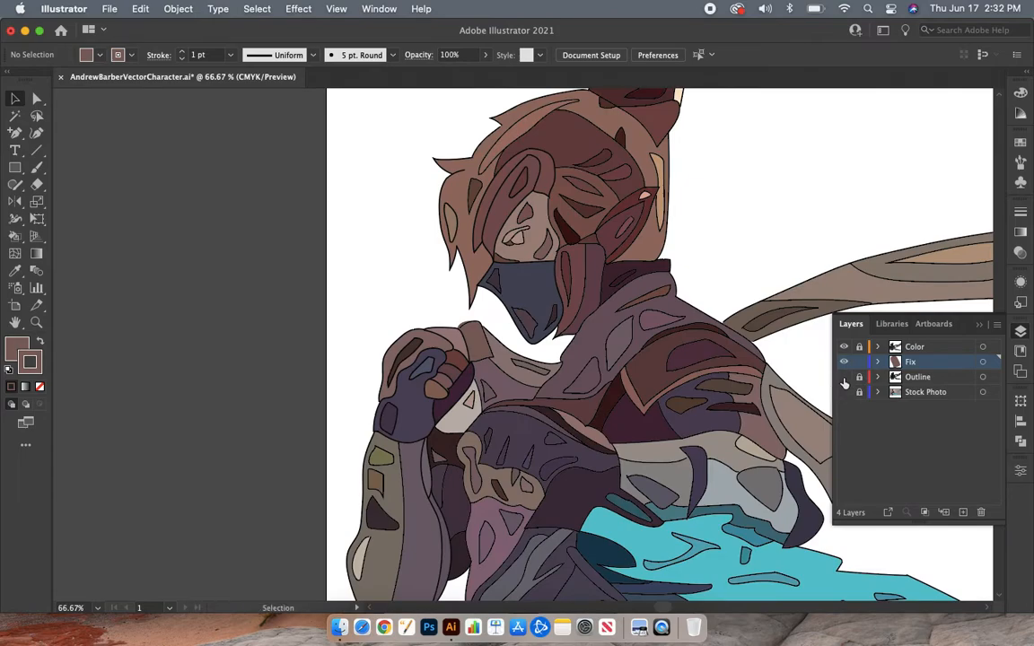
key("super+minus")
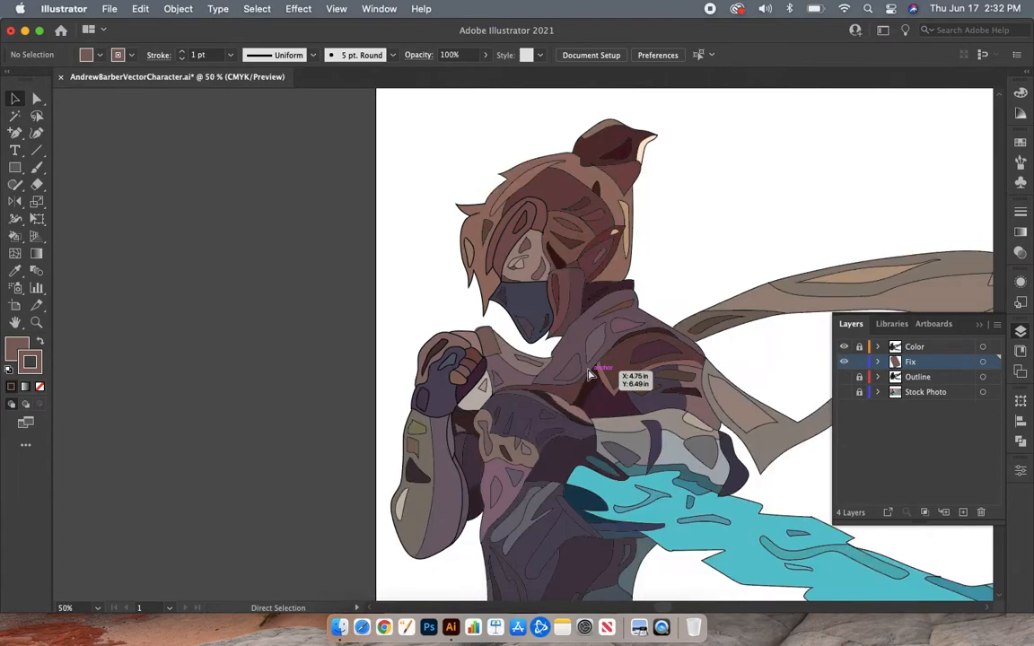
key("super+minus")
scroll(589, 375, "right", 5)
key("super+equal")
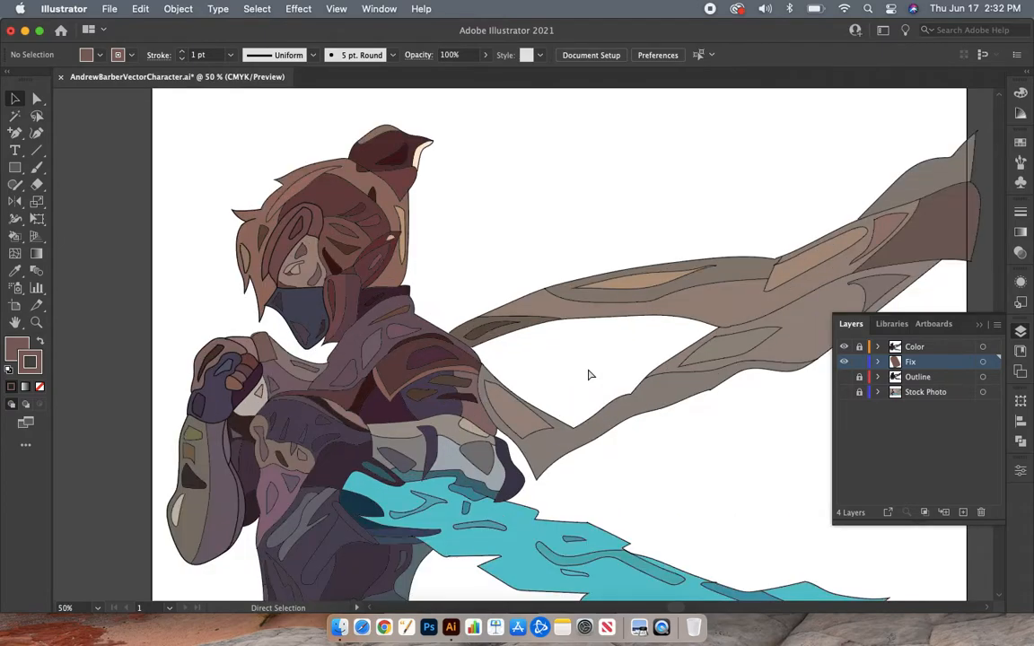
scroll(589, 375, "down", 2)
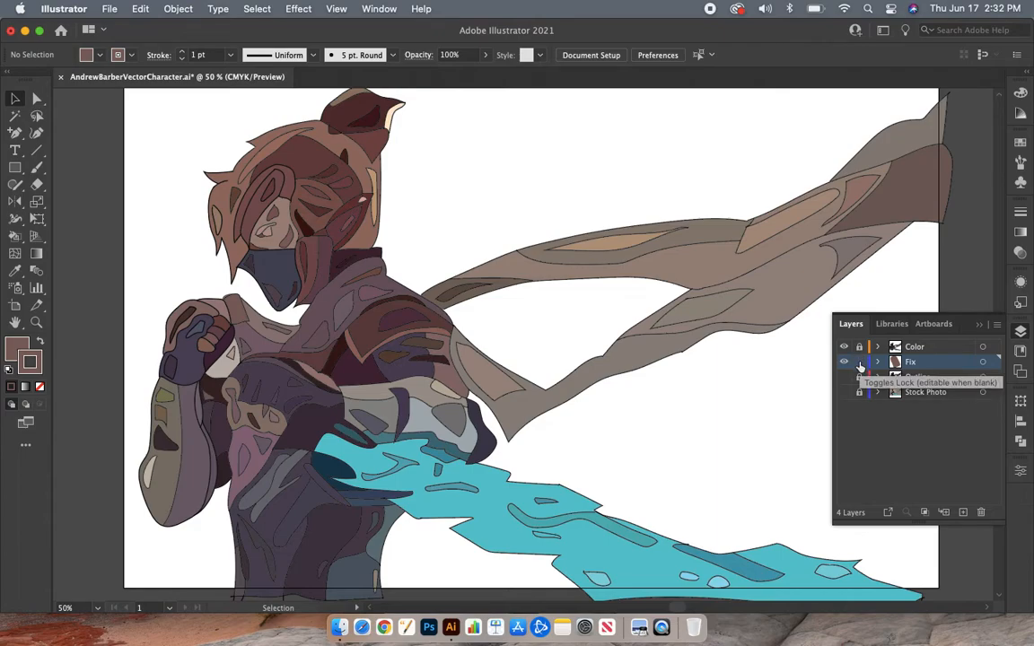
key("super+minus")
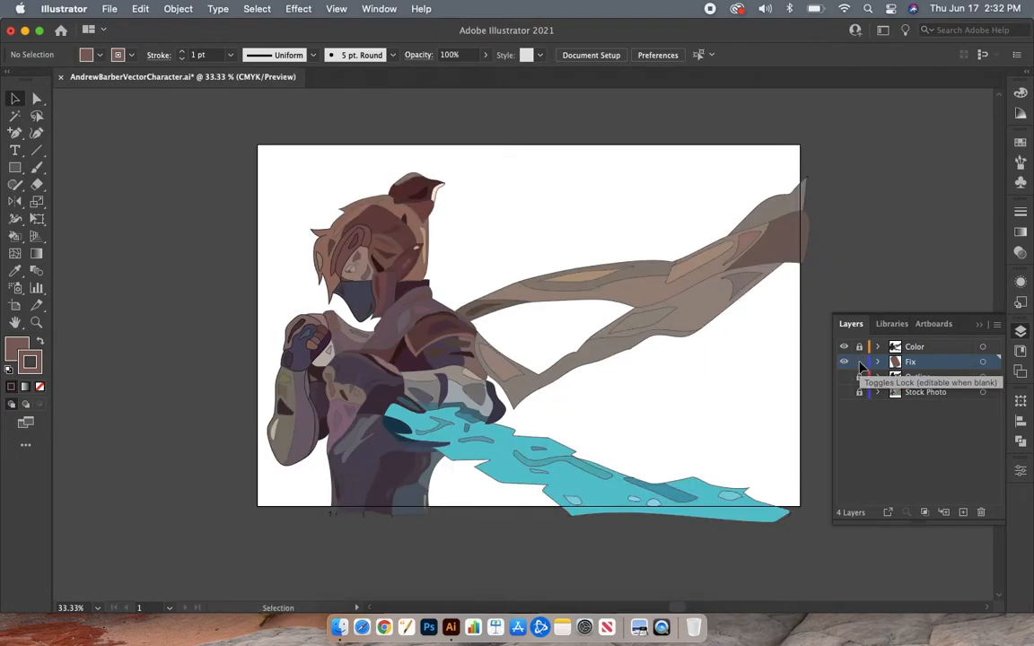
Lock the Fix layer, and make the Color layer active and unlocked
left_click(859, 362)
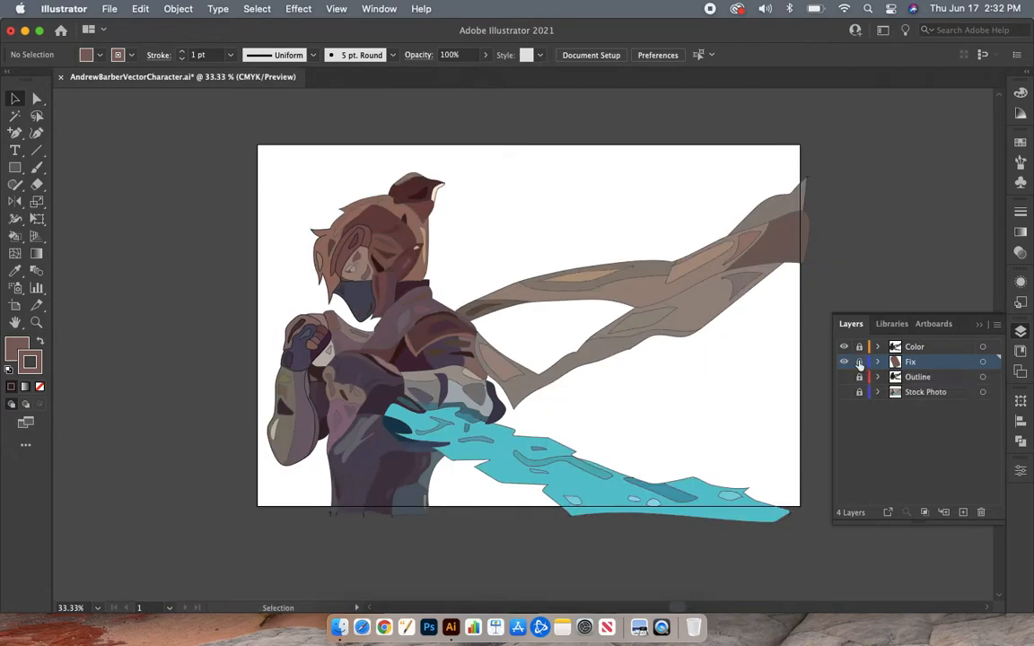
left_click(915, 347)
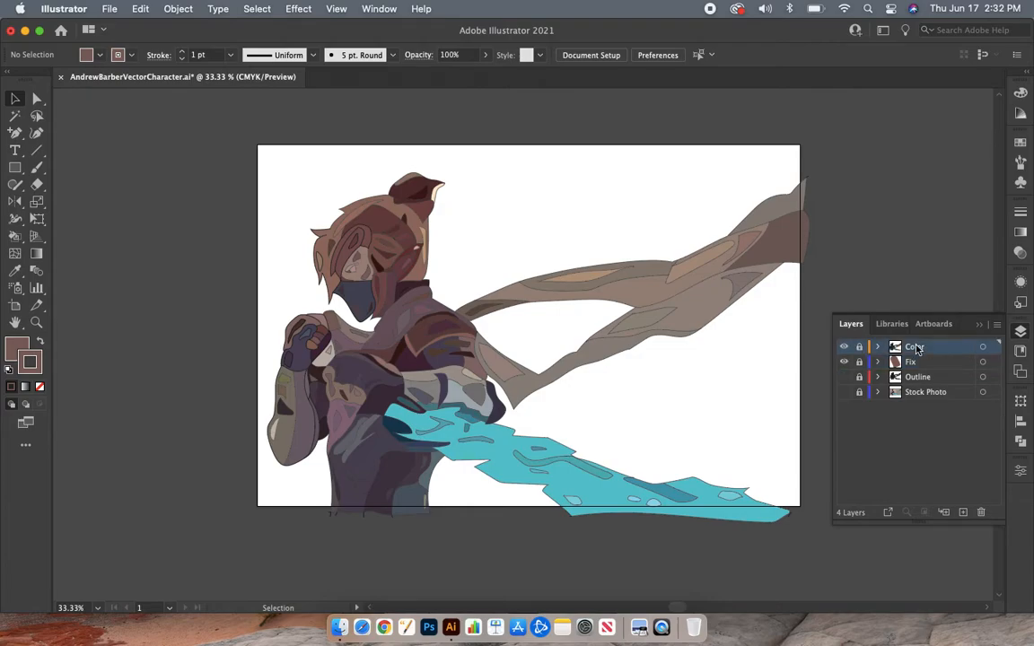
left_click(859, 347)
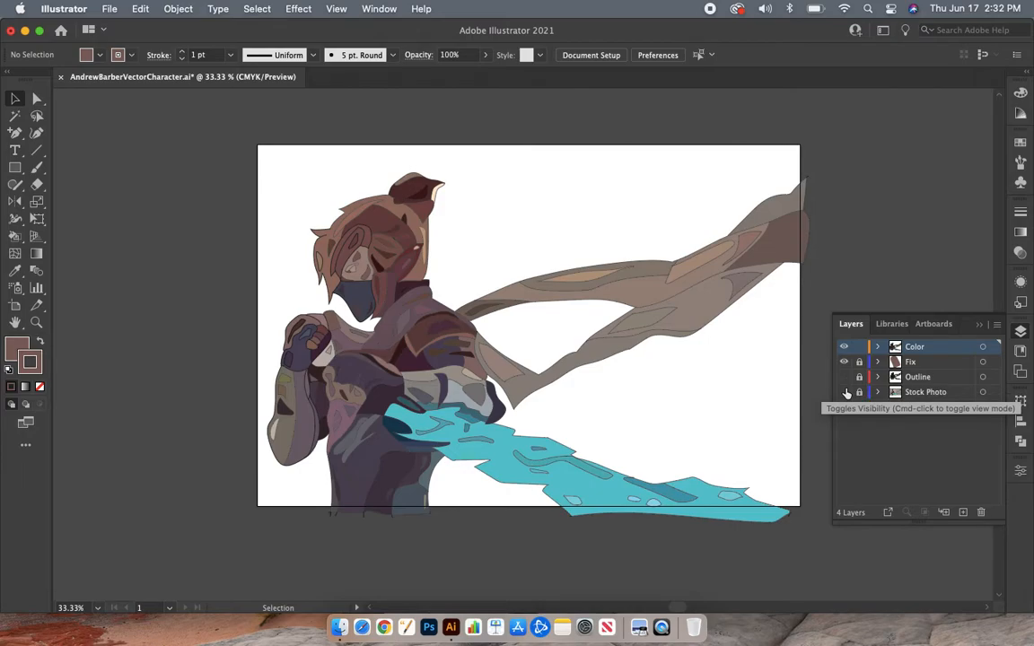
scroll(784, 303, "right", 2)
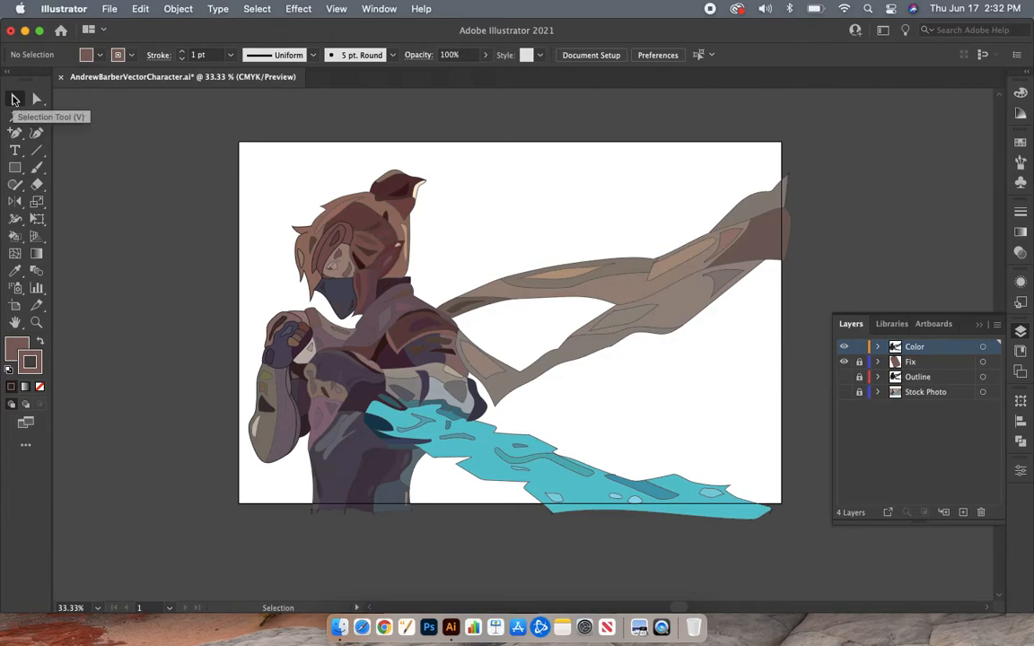
scroll(188, 116, "down", 5)
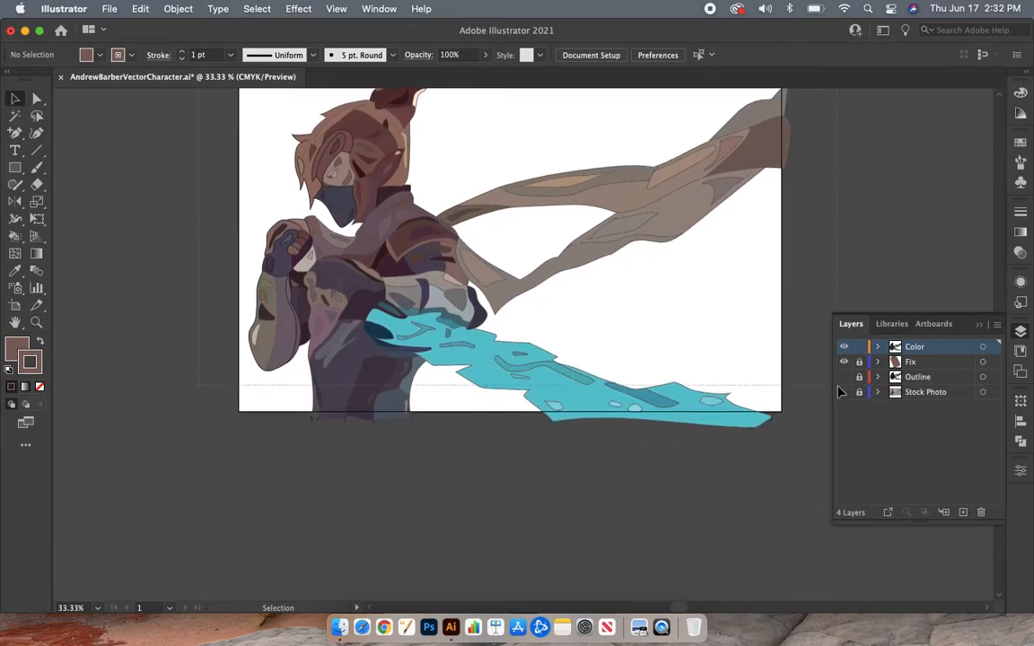
key("super+a")
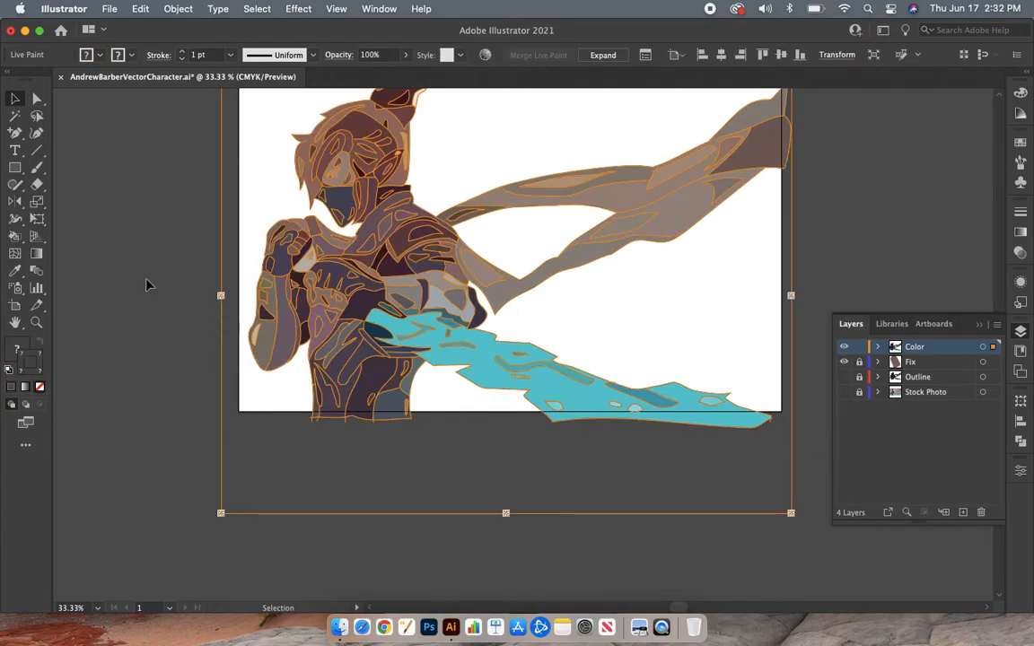
scroll(148, 285, "up", 5)
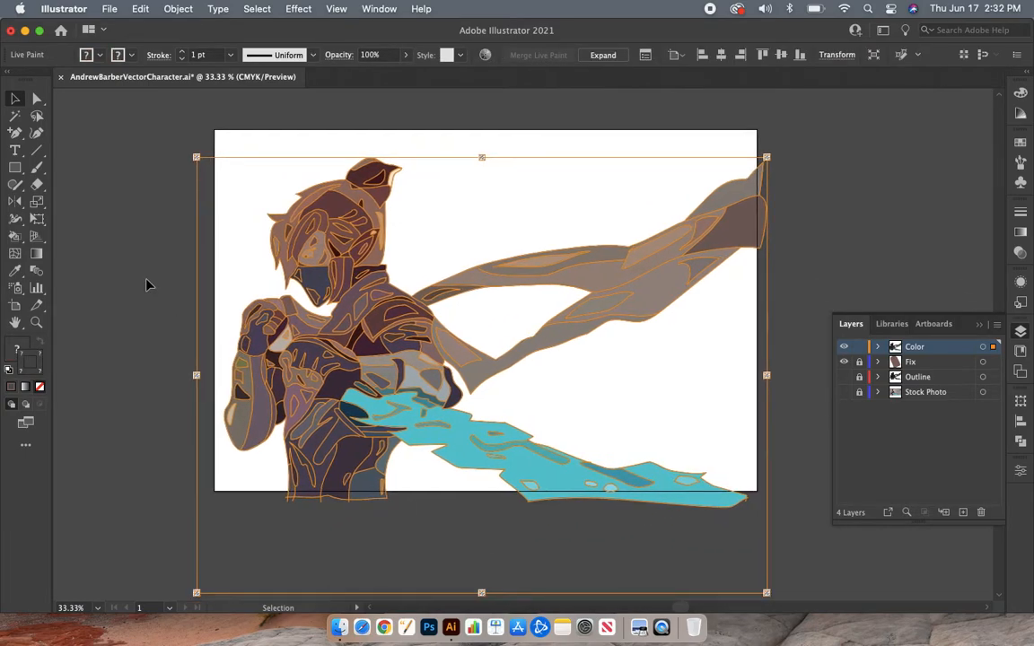
left_click(39, 364)
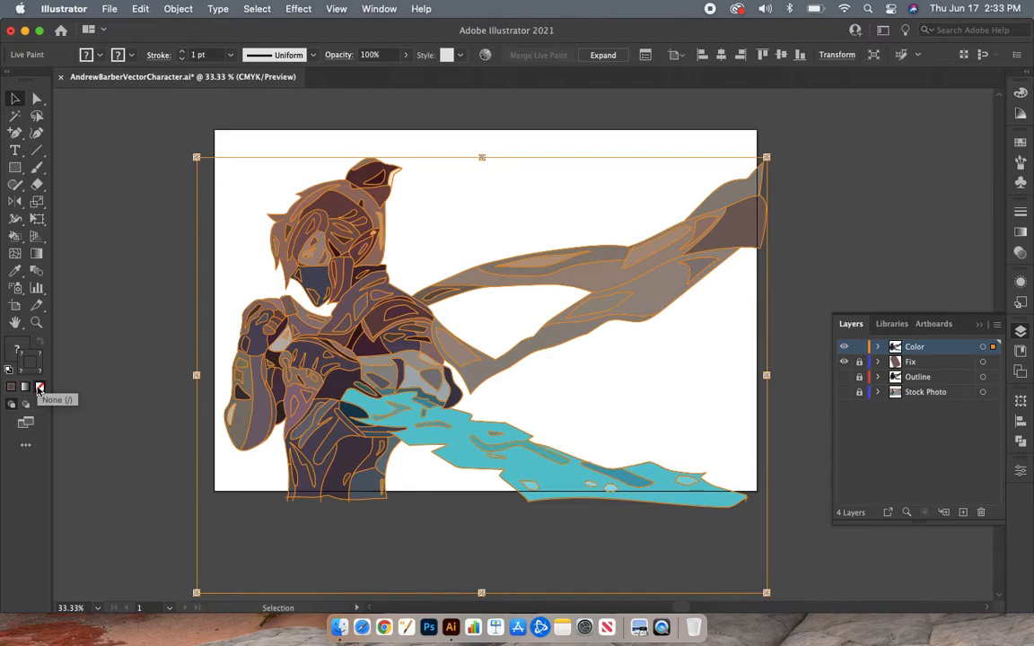
left_click(111, 353)
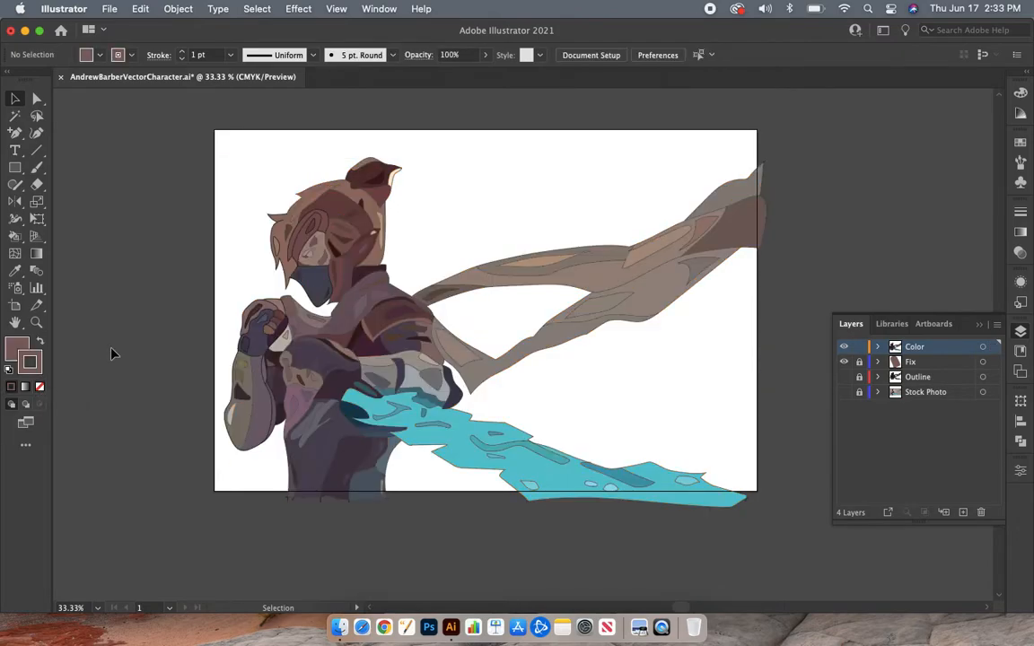
Select all the Live Paint artwork on the Color layer and set its stroke to None
key("super+equal")
key("super+equal")
scroll(111, 353, "left", 5)
scroll(111, 353, "up", 3)
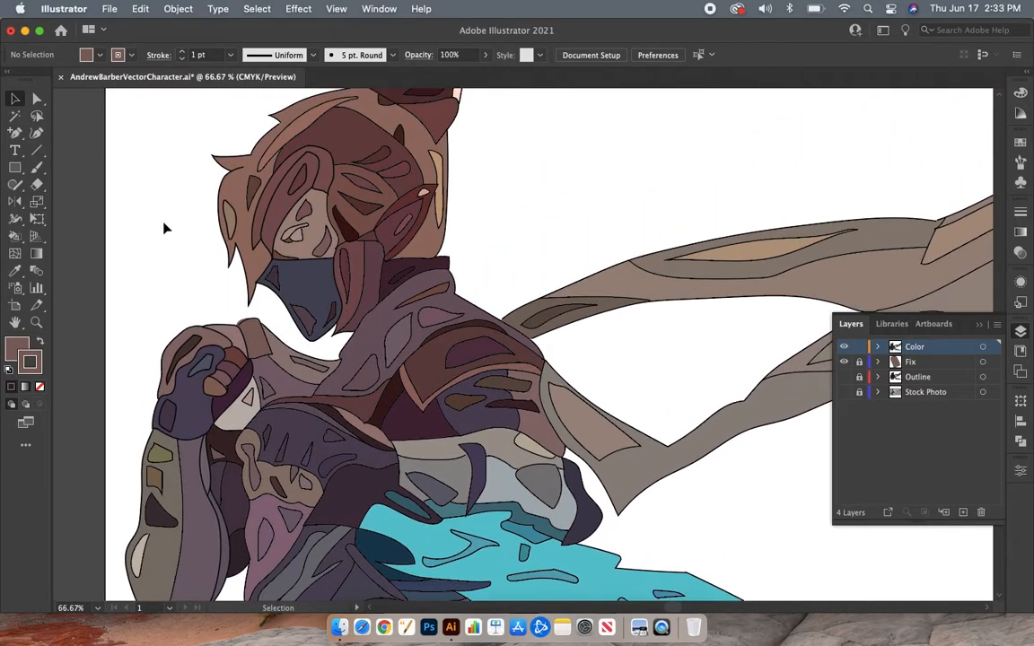
key("super+minus")
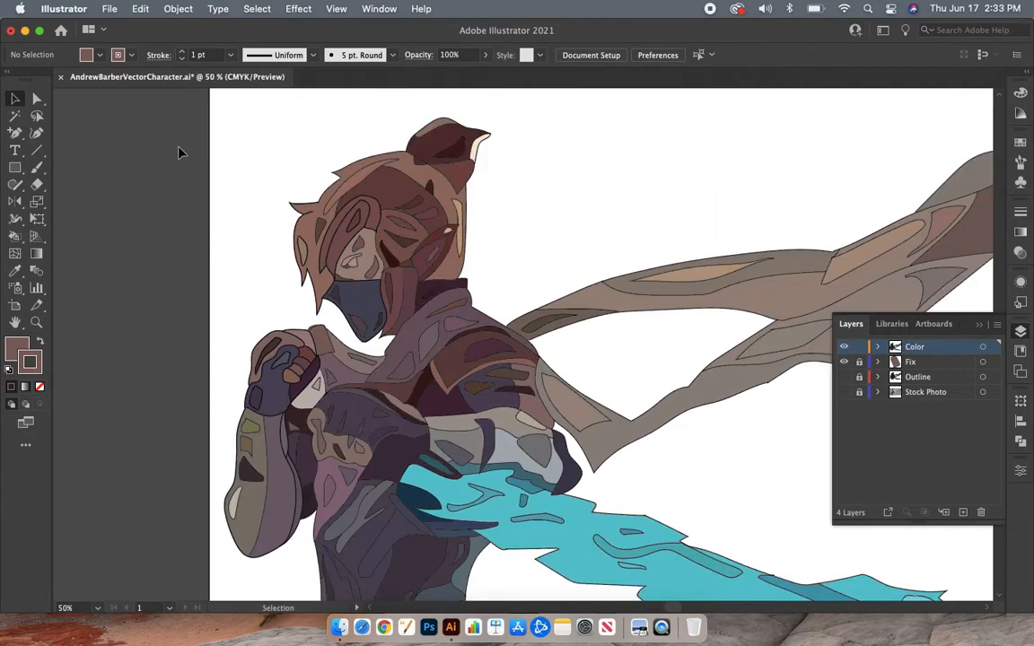
key("super+minus")
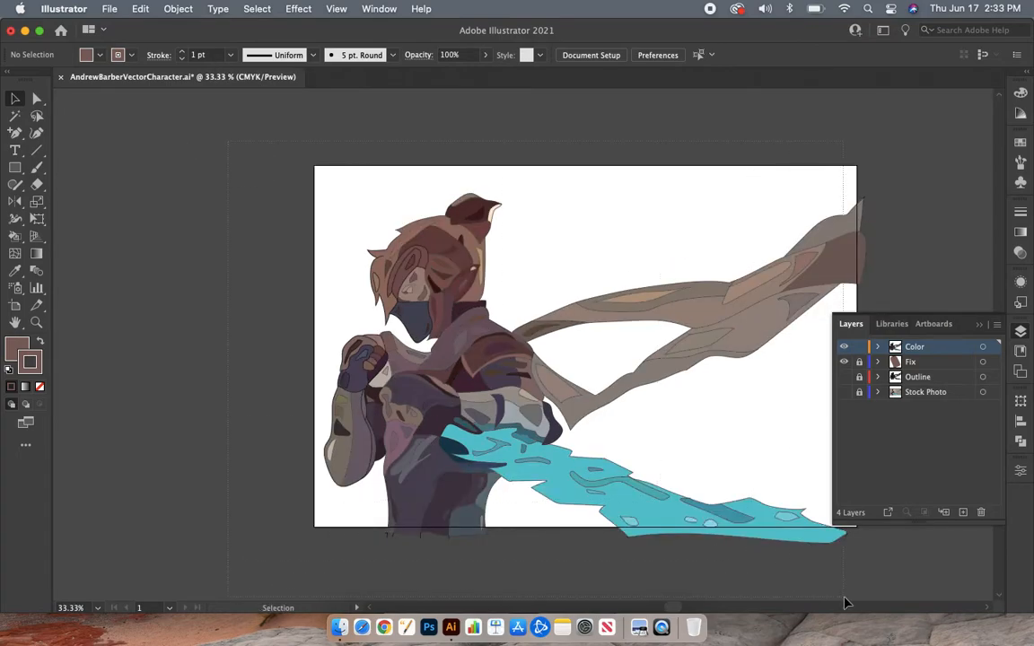
key("super+a")
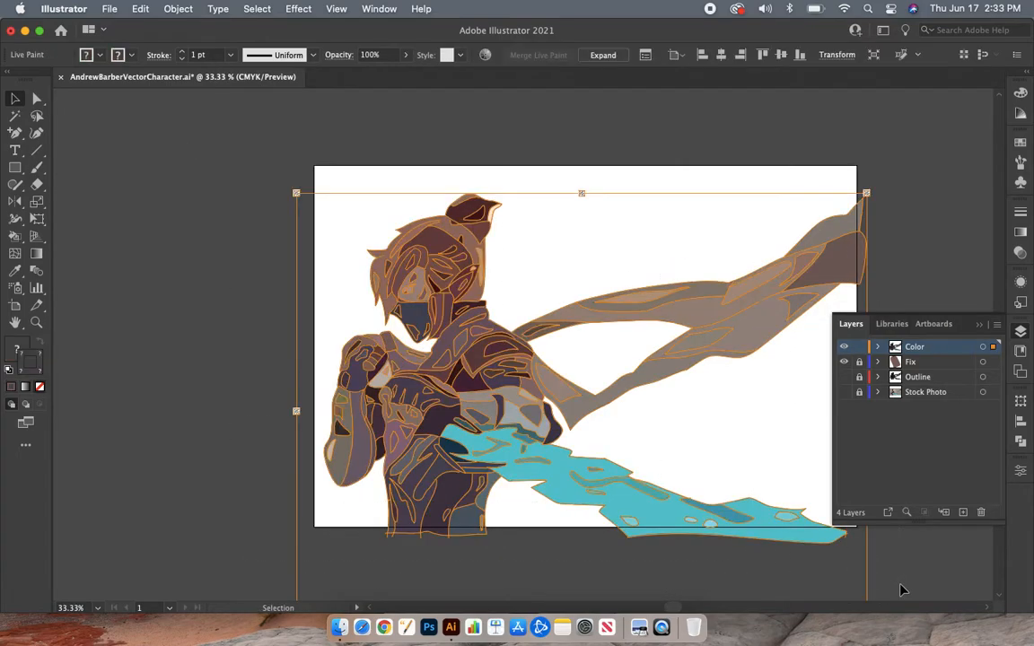
left_click(118, 52)
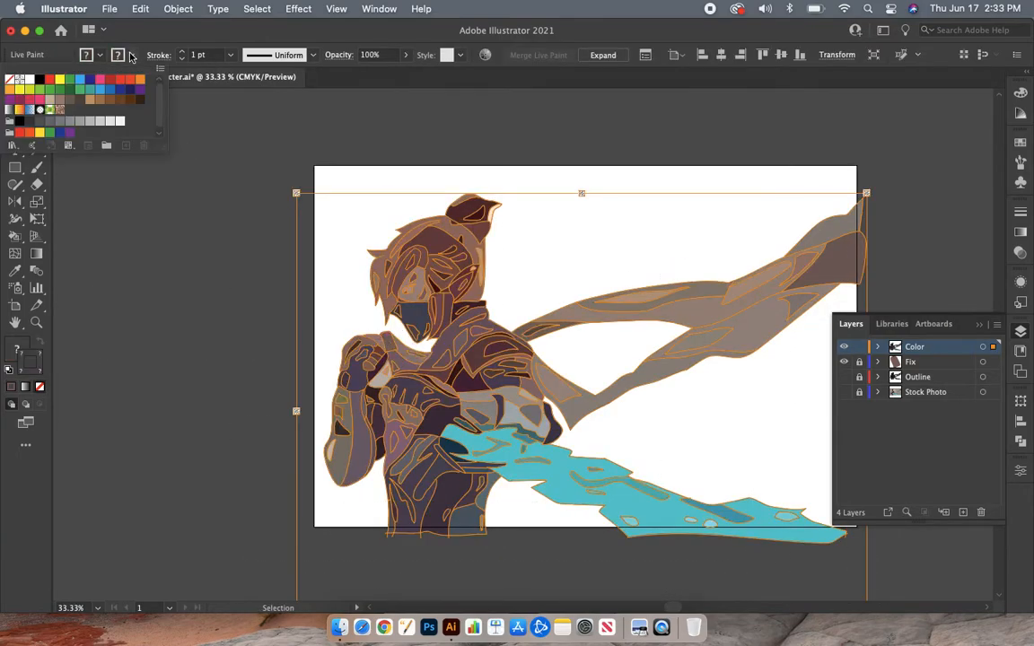
left_click(13, 82)
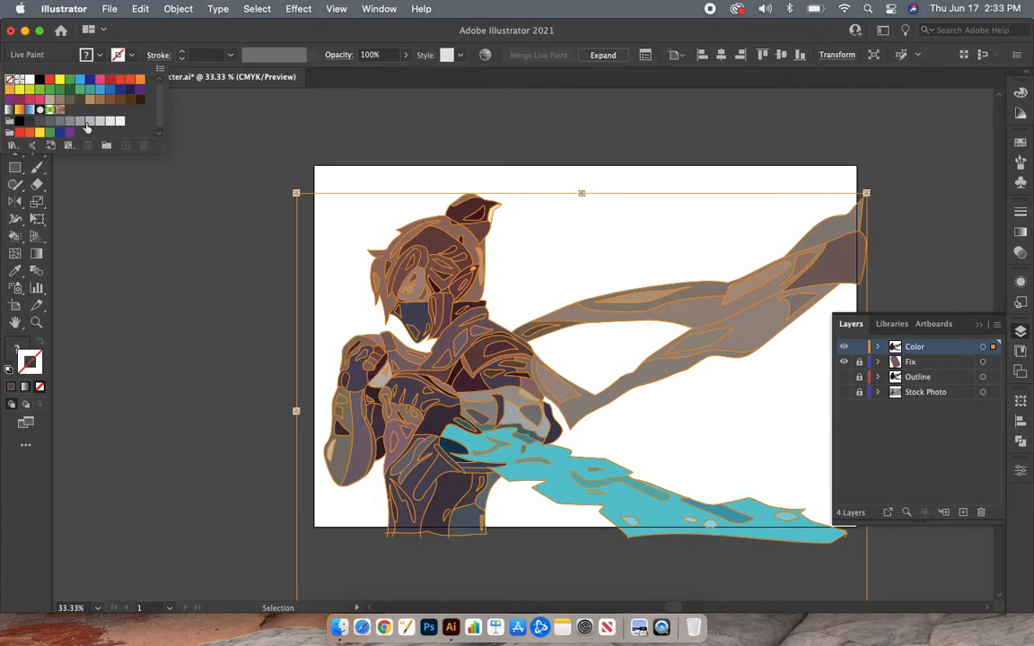
left_click(219, 229)
left_click(220, 229)
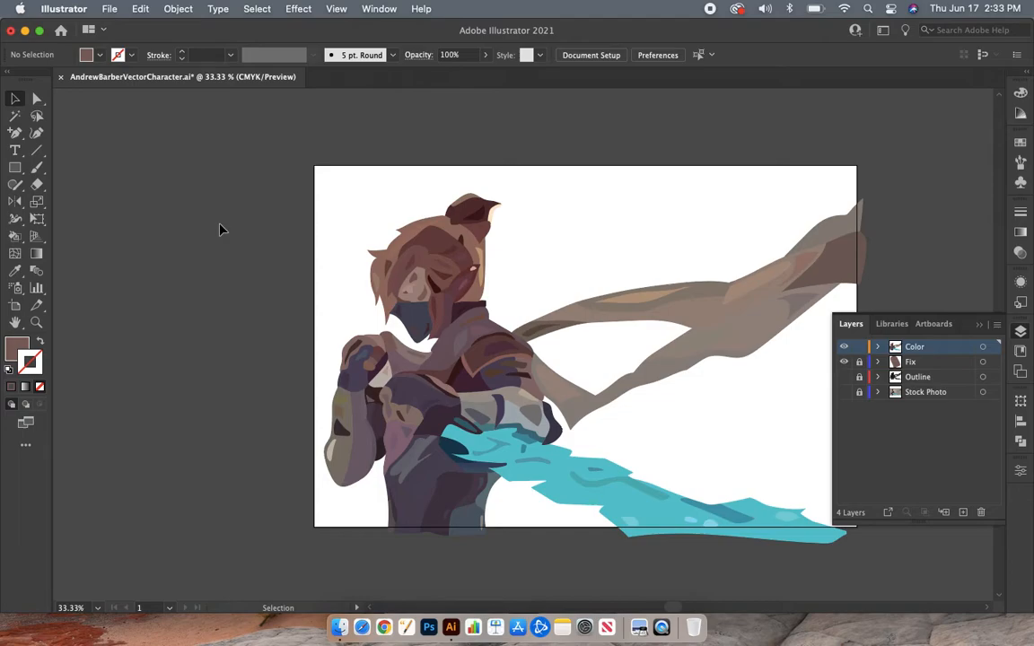
Undo the stroke removal on the Color layer's artwork
key("super+a")
key("super+g")
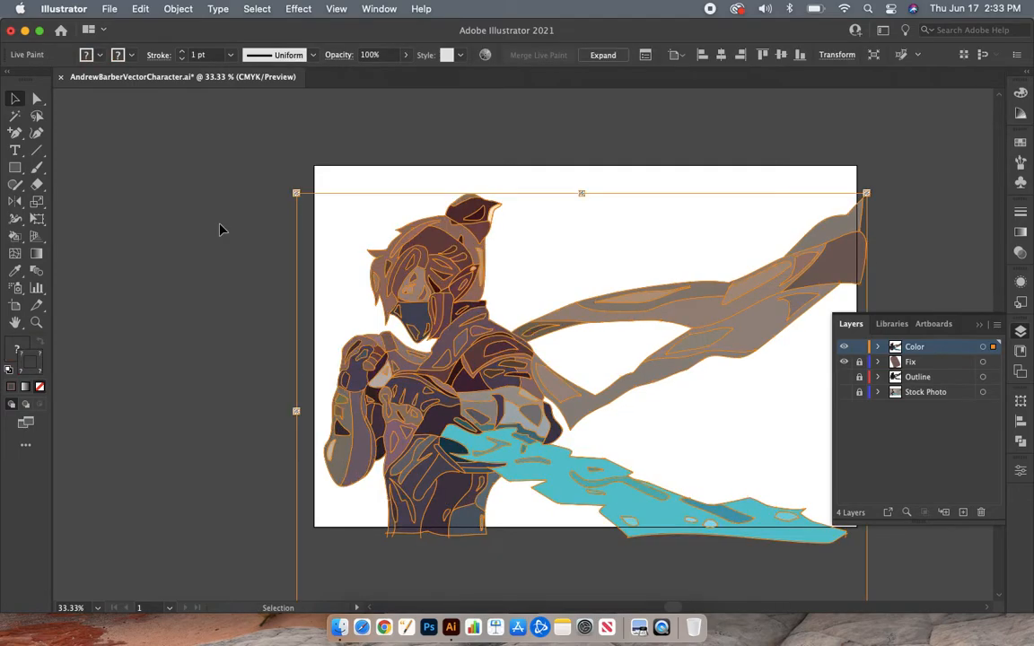
Remove the black outlines by setting the stroke of all the Color layer's Live Paint artwork to None, leaving nothing selected
left_click(220, 229)
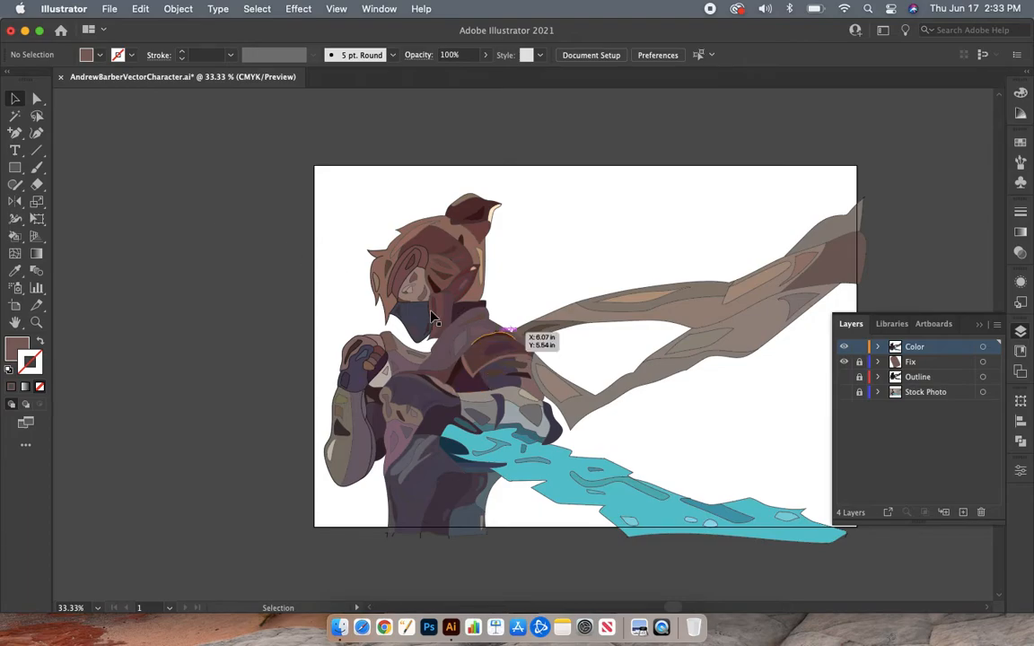
mouse_move(267, 144)
left_mouse_down()
mouse_move(784, 530)
mouse_move(911, 564)
mouse_move(925, 579)
left_mouse_up()
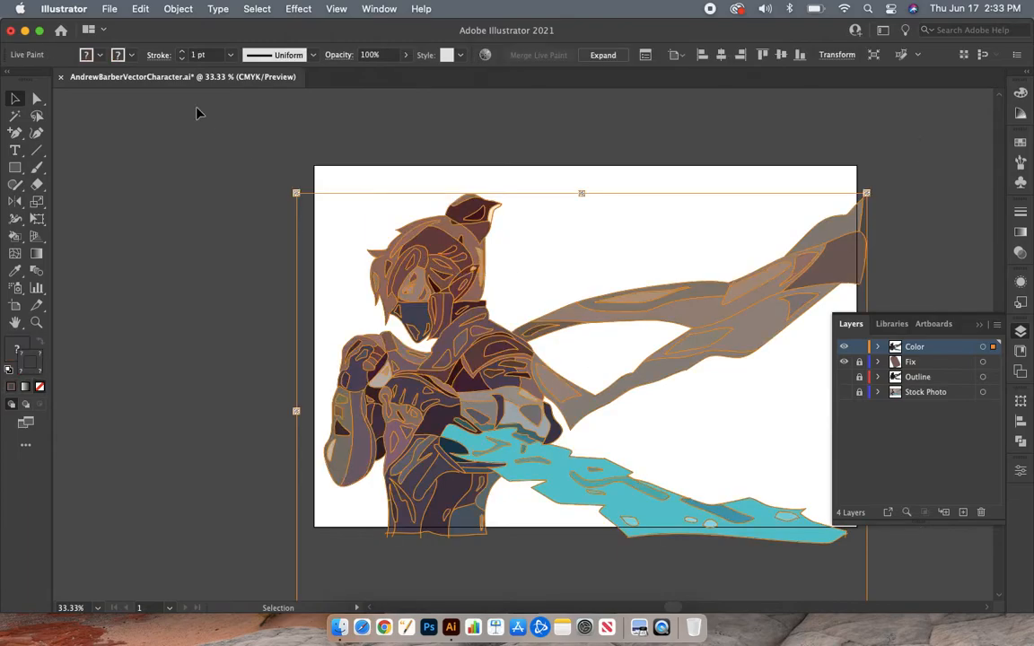
left_click(133, 56)
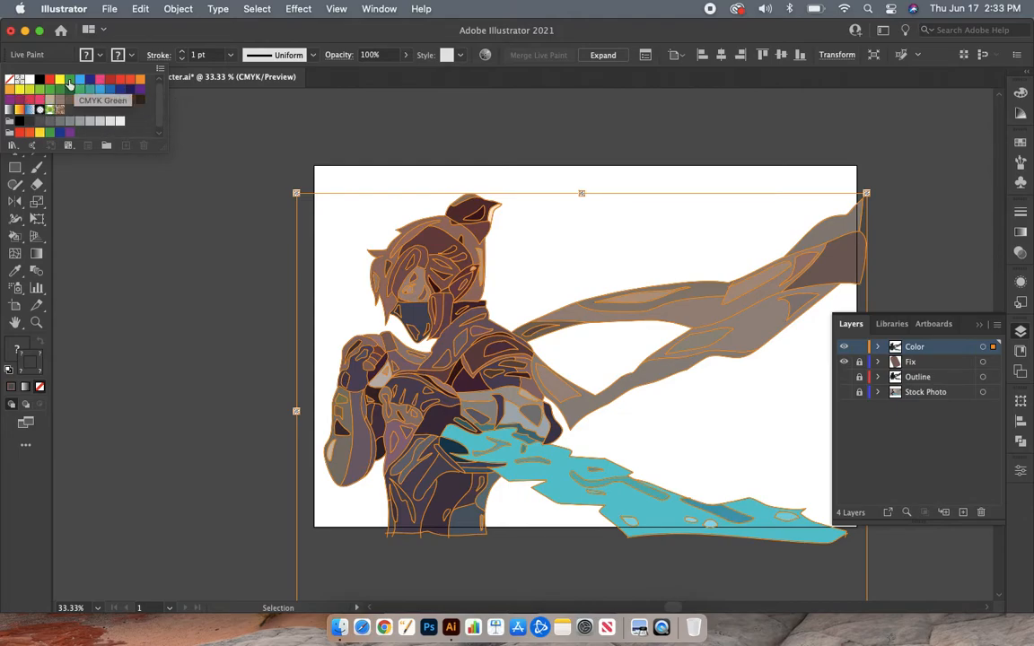
left_click(11, 81)
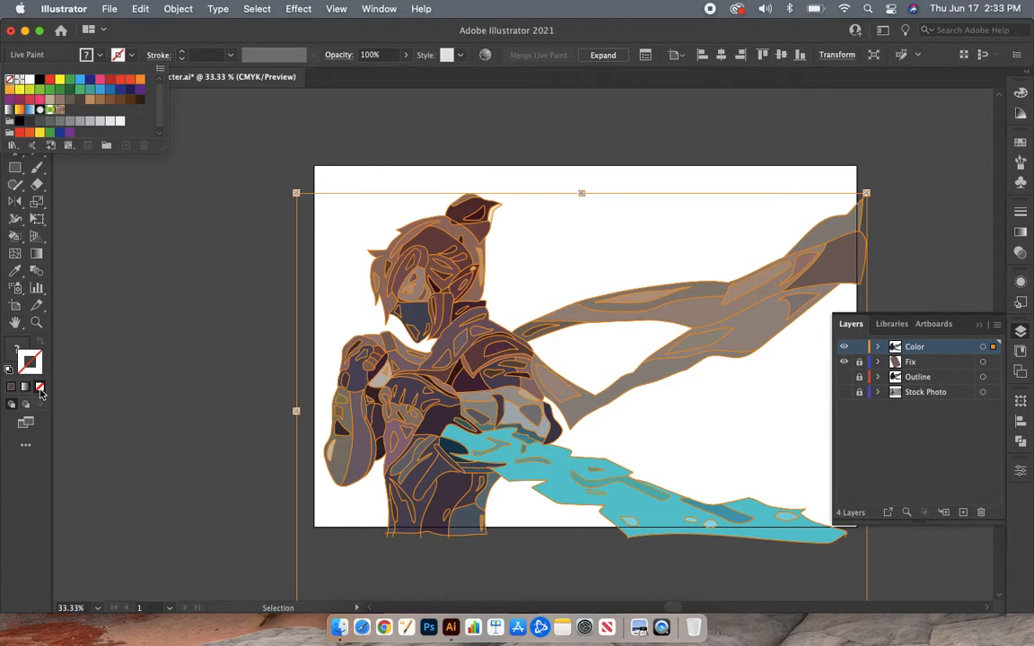
left_click(144, 283)
left_click(144, 284)
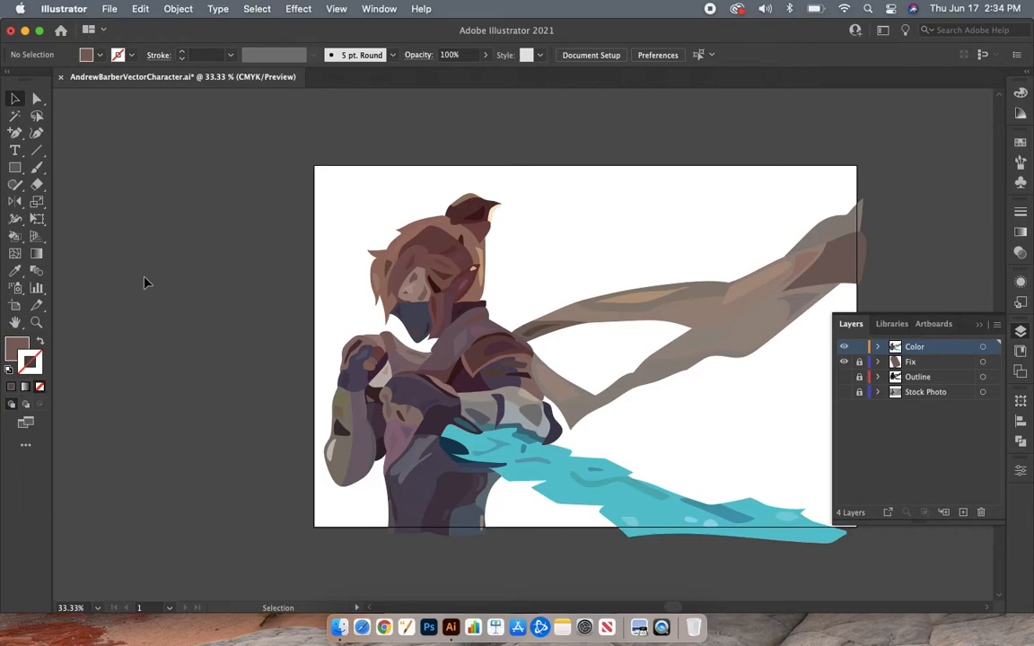
Examine the outline-free character up close and as a whole, checking the face, armor, scarf and blade
scroll(144, 277, "right", 3)
scroll(145, 278, "down", 1)
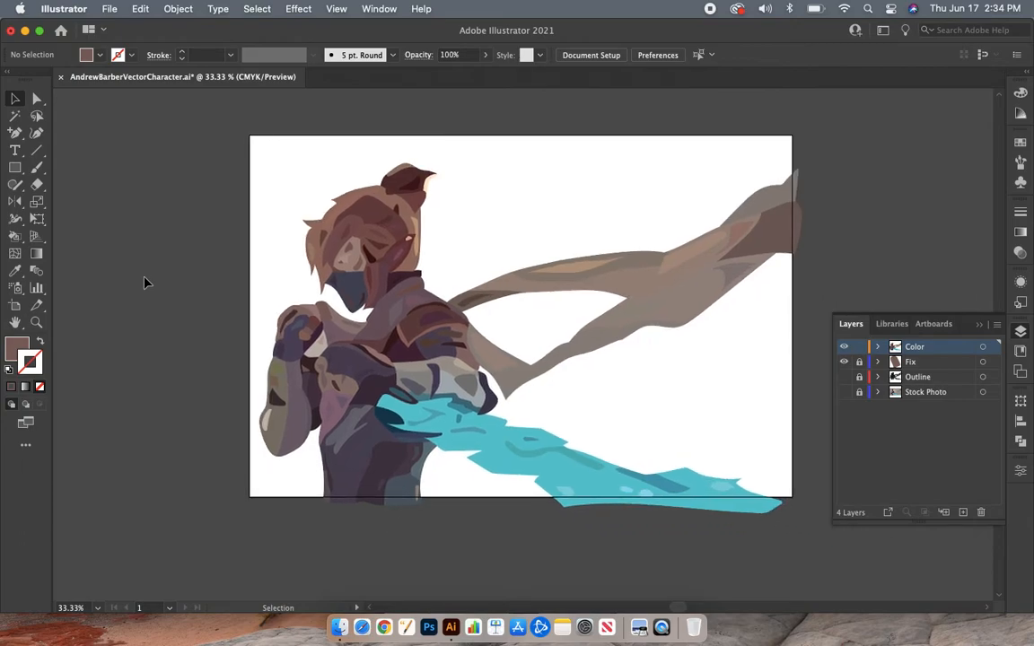
key("super+equal")
key("super+equal")
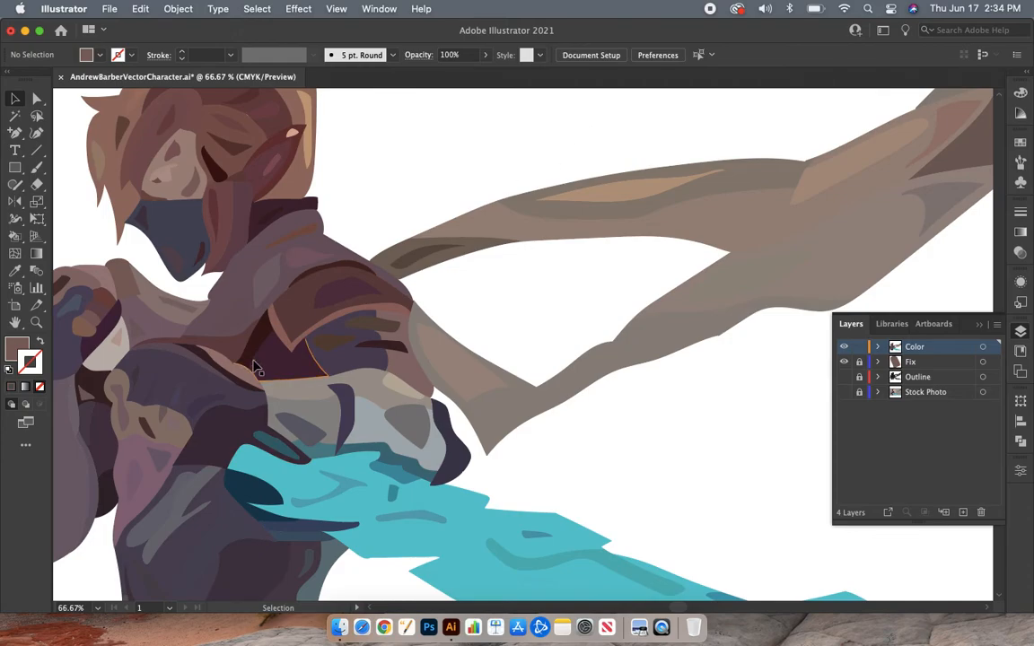
key("super+minus")
key("super+minus")
key("super+minus")
key("super+equal")
scroll(221, 391, "right", 3)
scroll(221, 391, "down", 2)
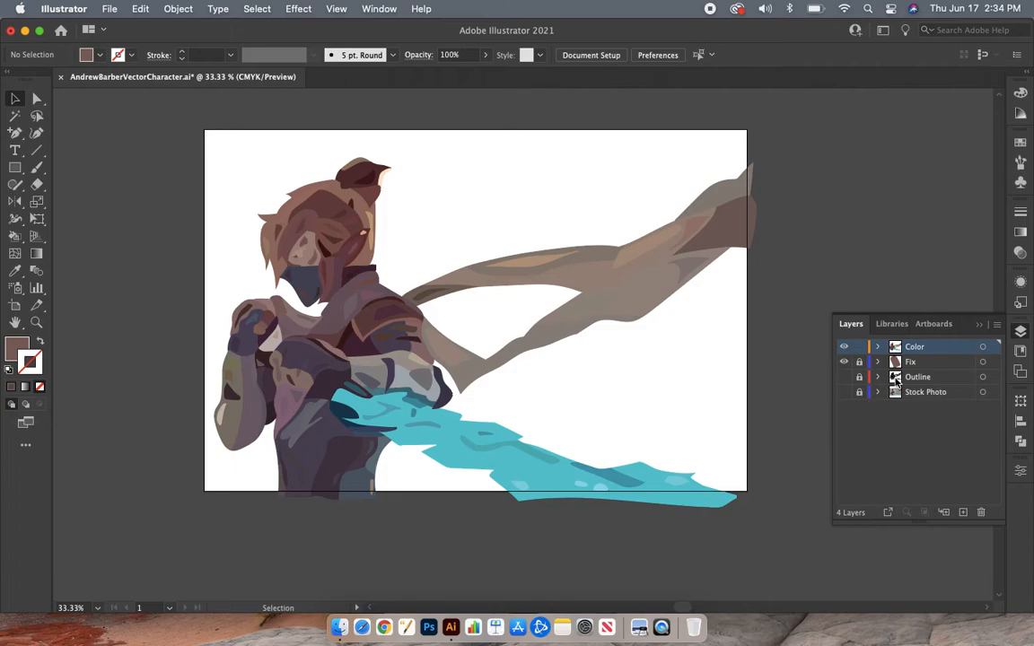
Lock the Color layer and temporarily show the Stock Photo layer to compare the artwork with the reference, hiding it again
left_click(859, 348)
left_click(844, 393)
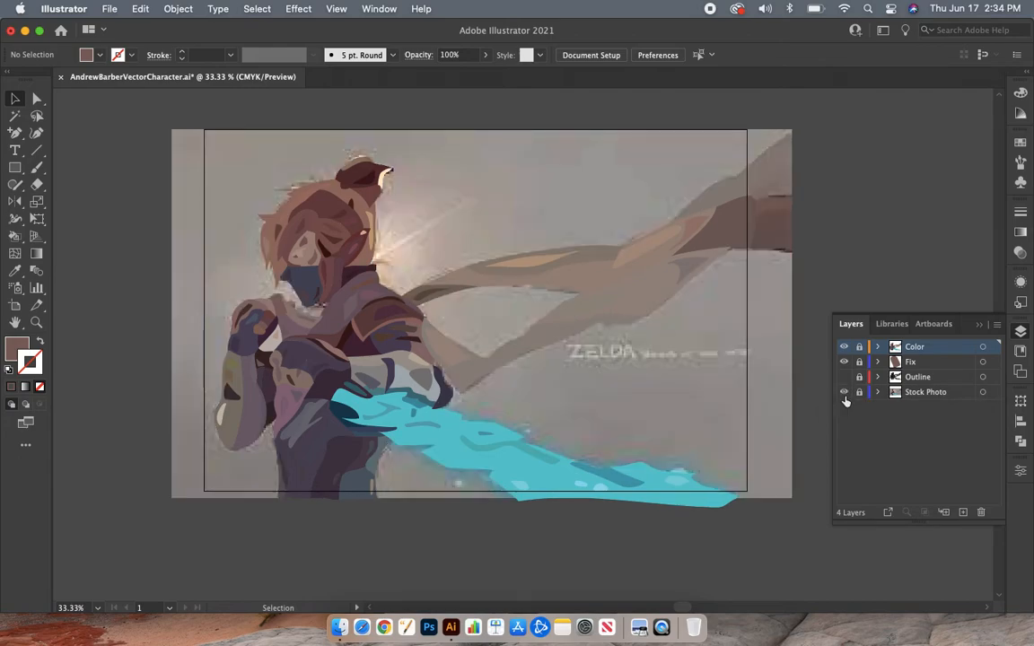
left_click(845, 397)
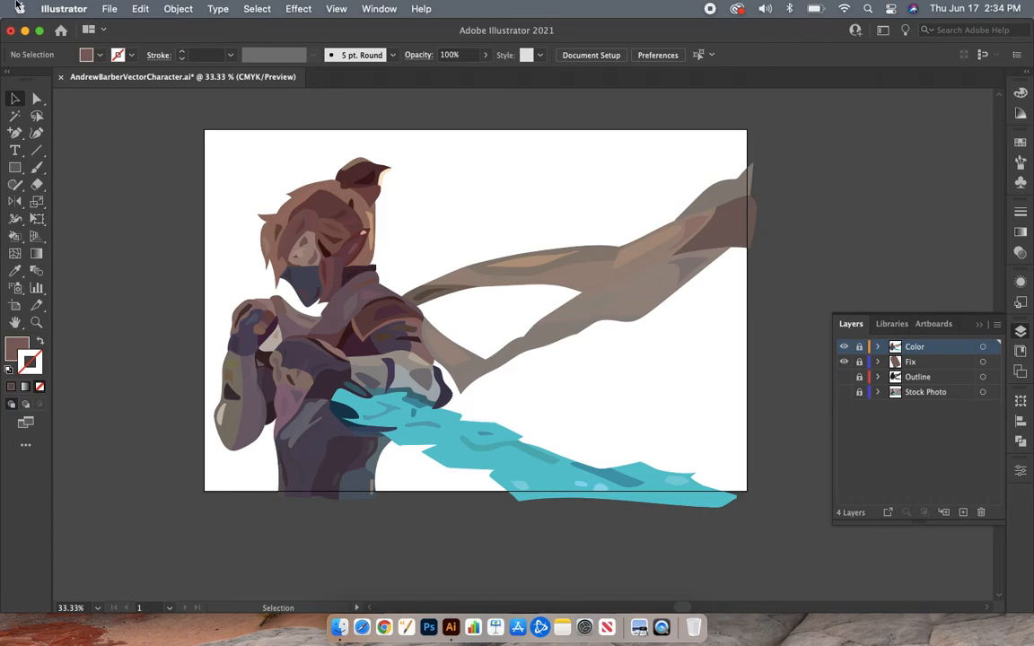
Save the finished vector character document under its existing file name
left_click(108, 9)
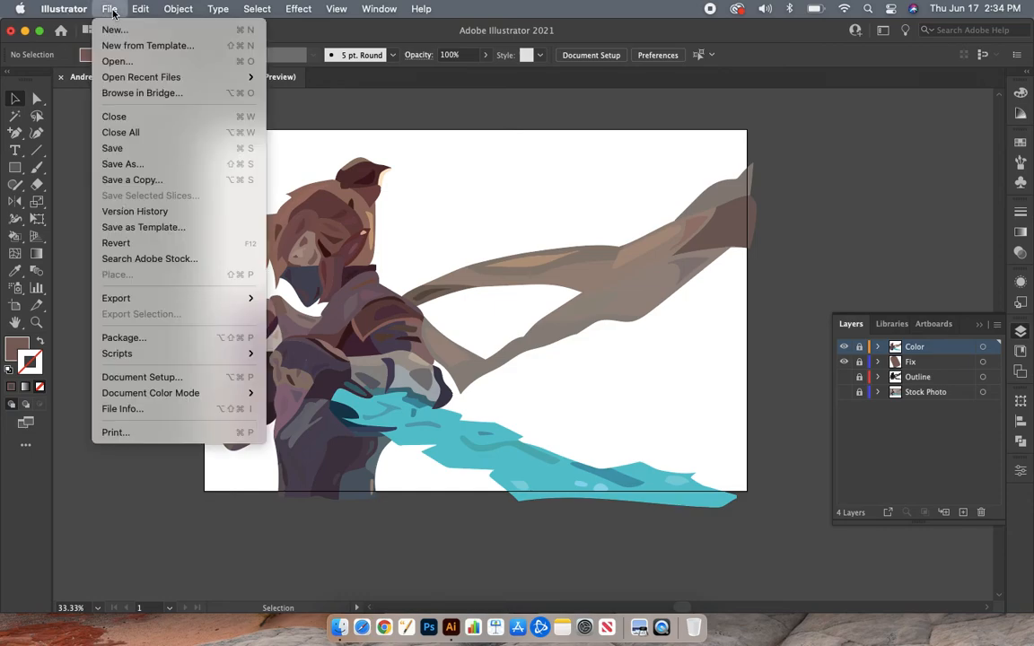
left_click(116, 148)
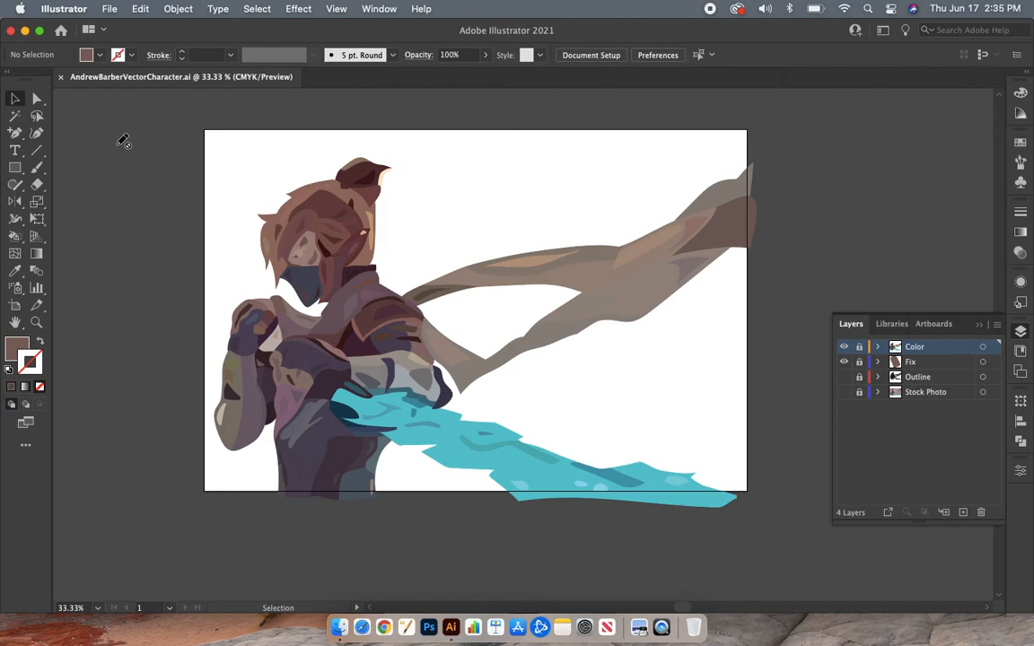
key("super+shift+5")
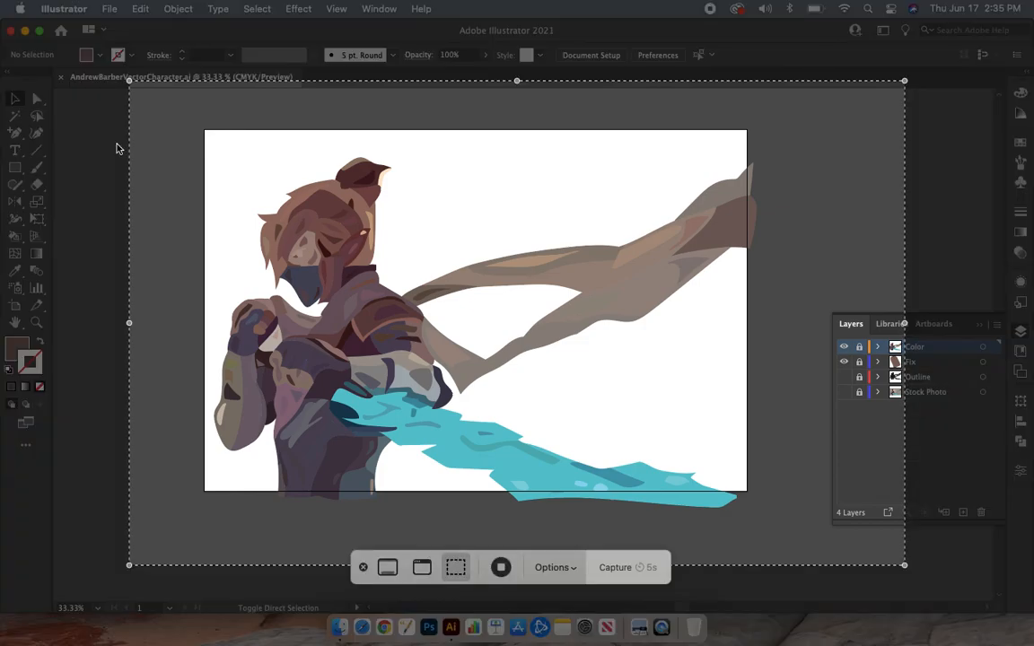